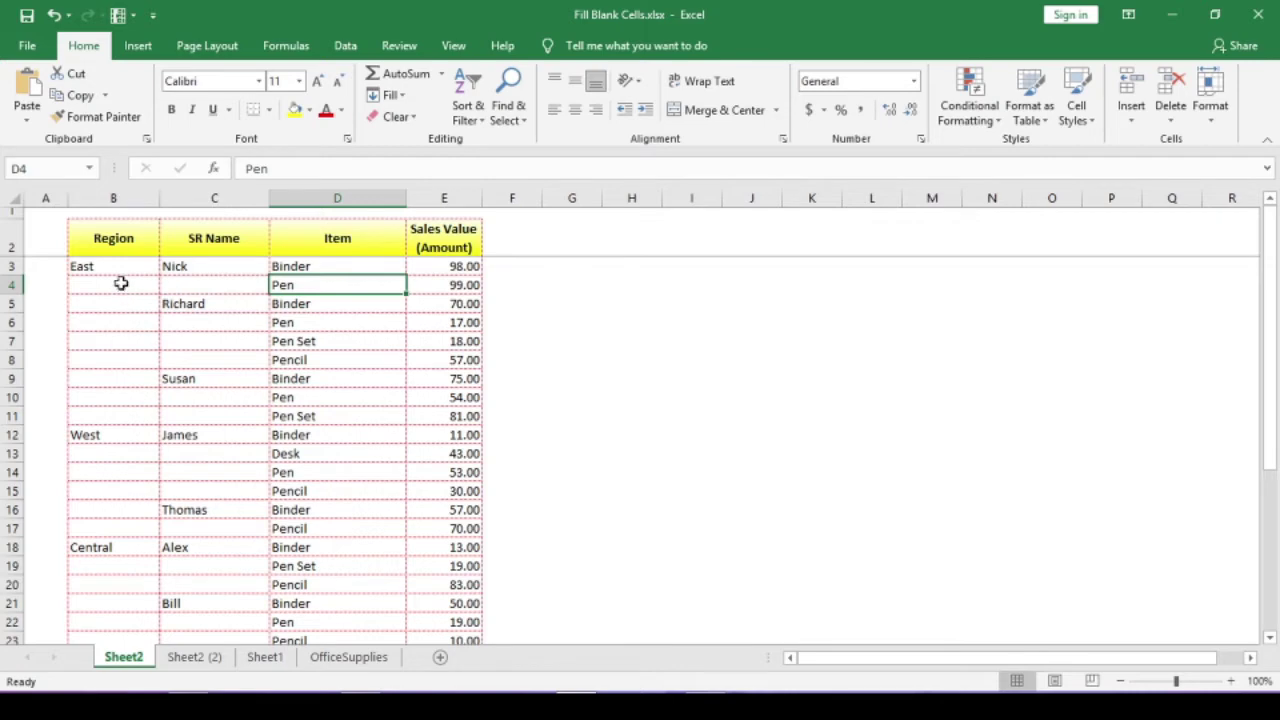
- Fill the region in B3 down to B11 and the SR names in C3 and C5 down to C4 and C8
left_click_drag(121, 283, 109, 394)
left_click_drag(189, 327, 191, 416)
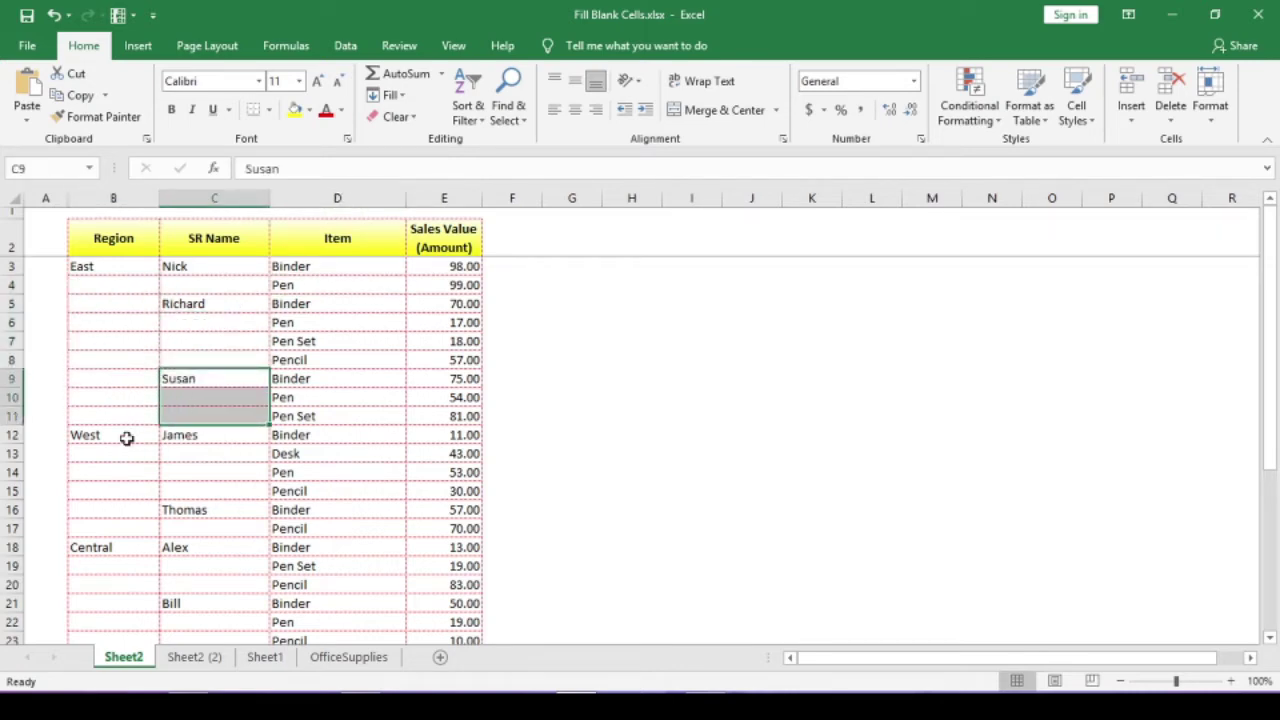
left_click_drag(106, 265, 118, 415)
key("ctrl+d")
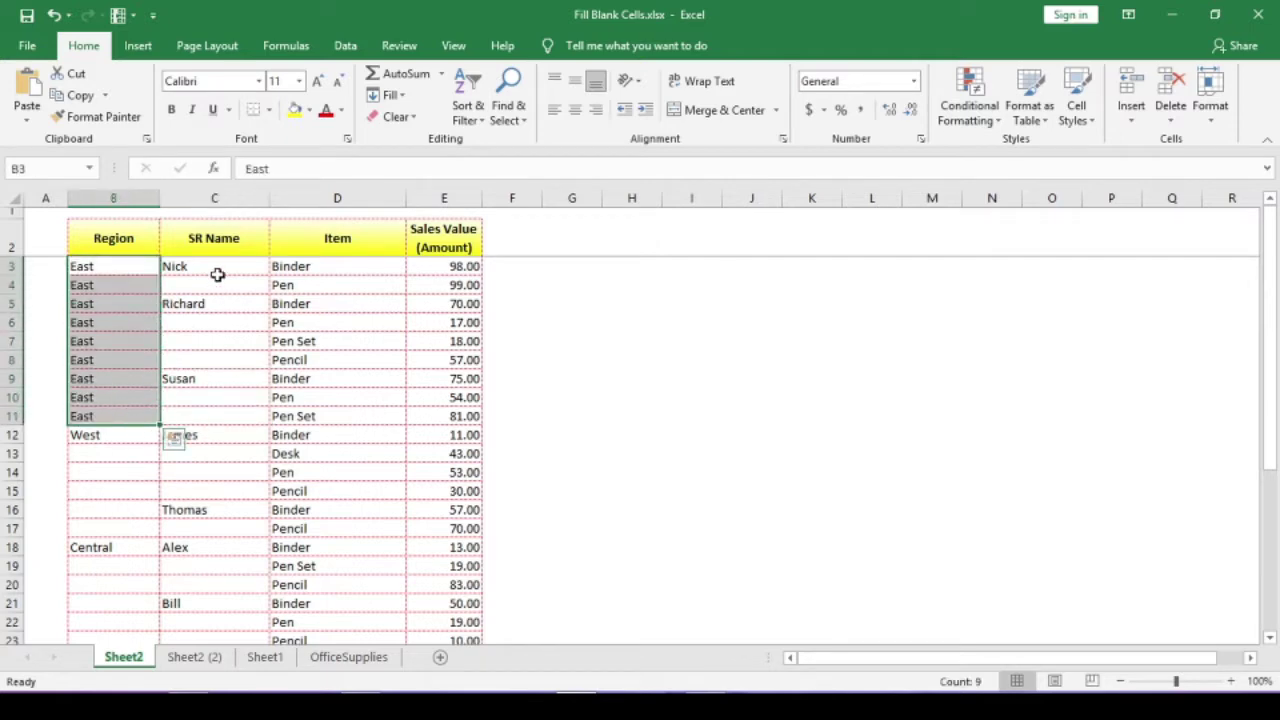
left_click_drag(212, 270, 229, 357)
key("ctrl+d")
key("ctrl+d")
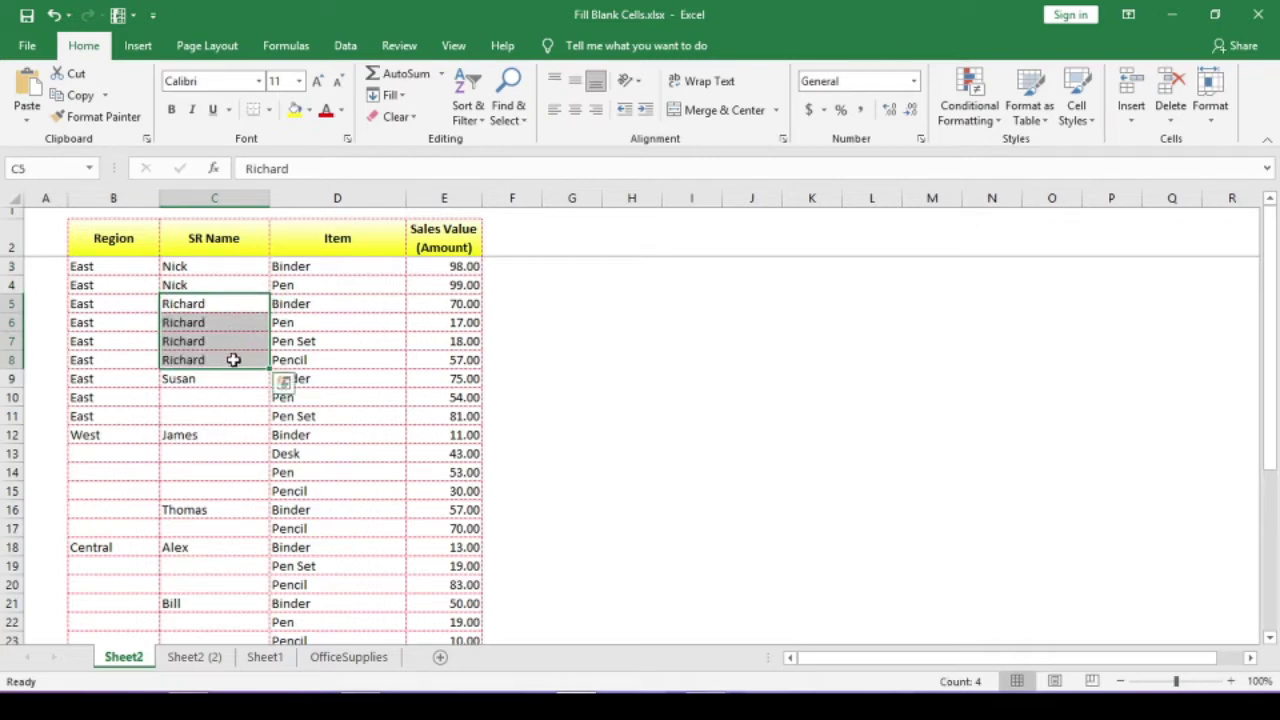
left_click(236, 357)
left_click_drag(216, 378, 223, 431)
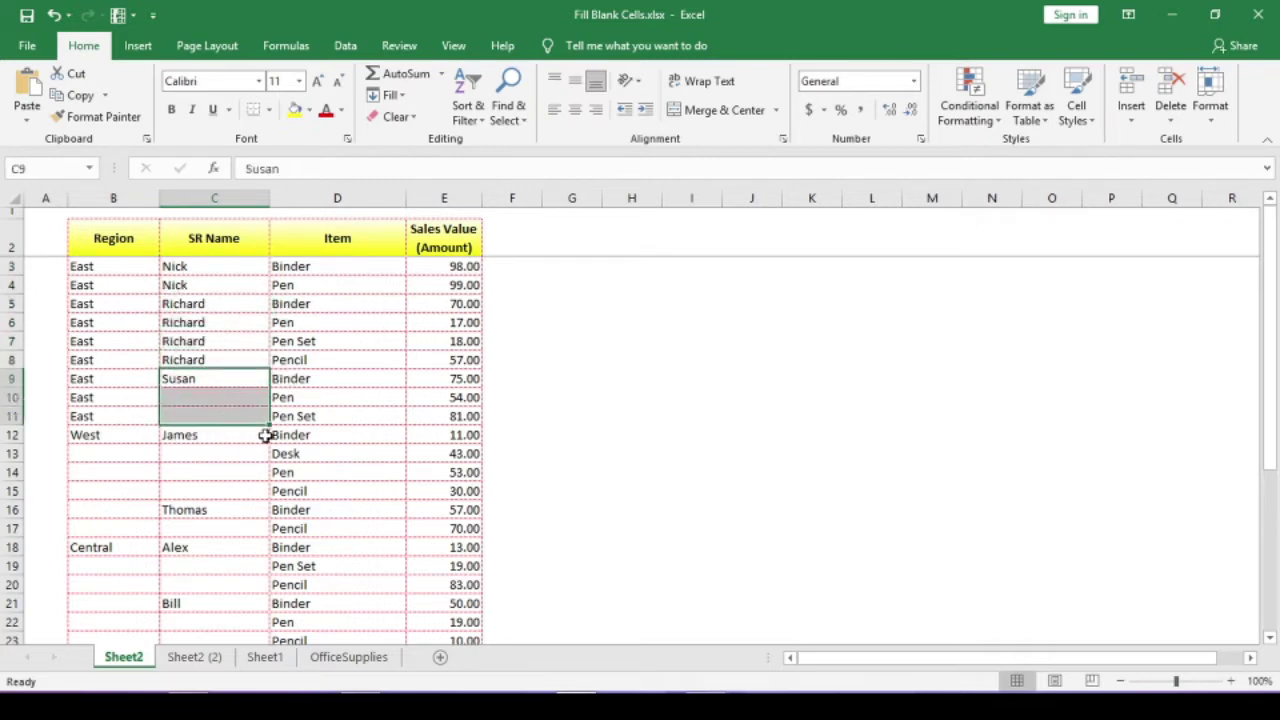
- Undo the three fill-downs in the Region and SR Name columns
key("ctrl+z")
key("ctrl+z")
key("ctrl+z")
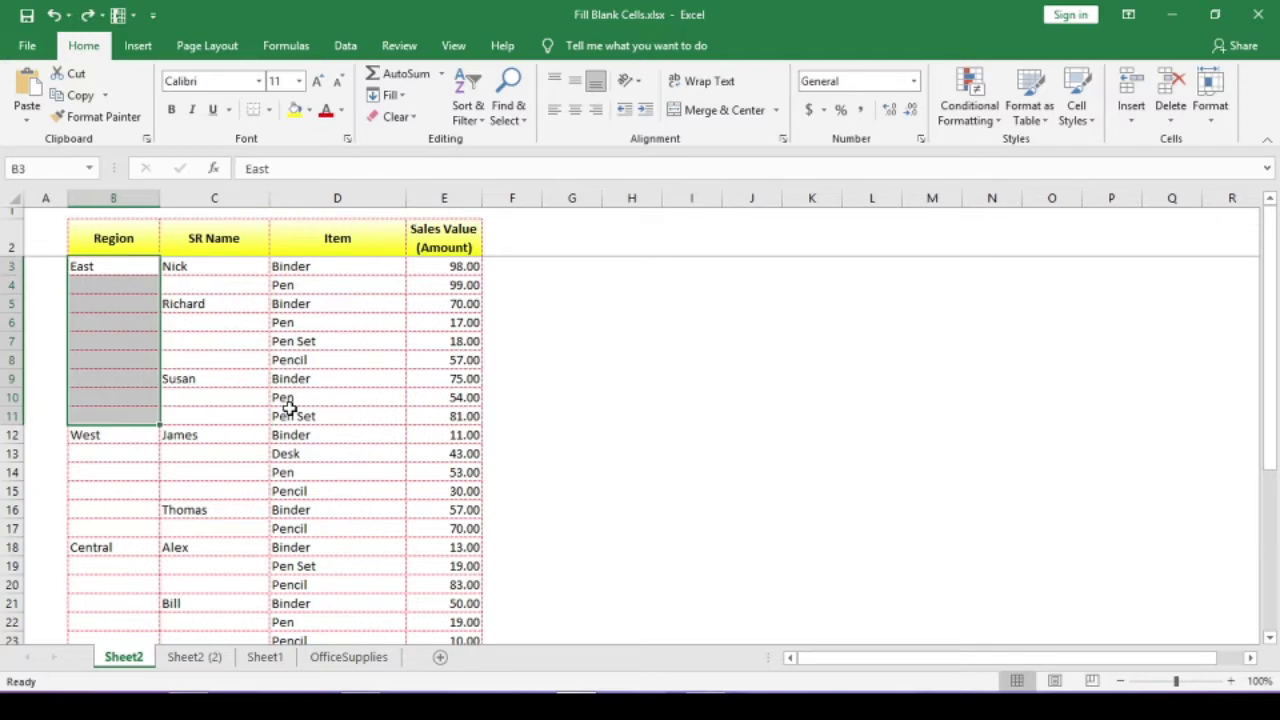
left_click(300, 415)
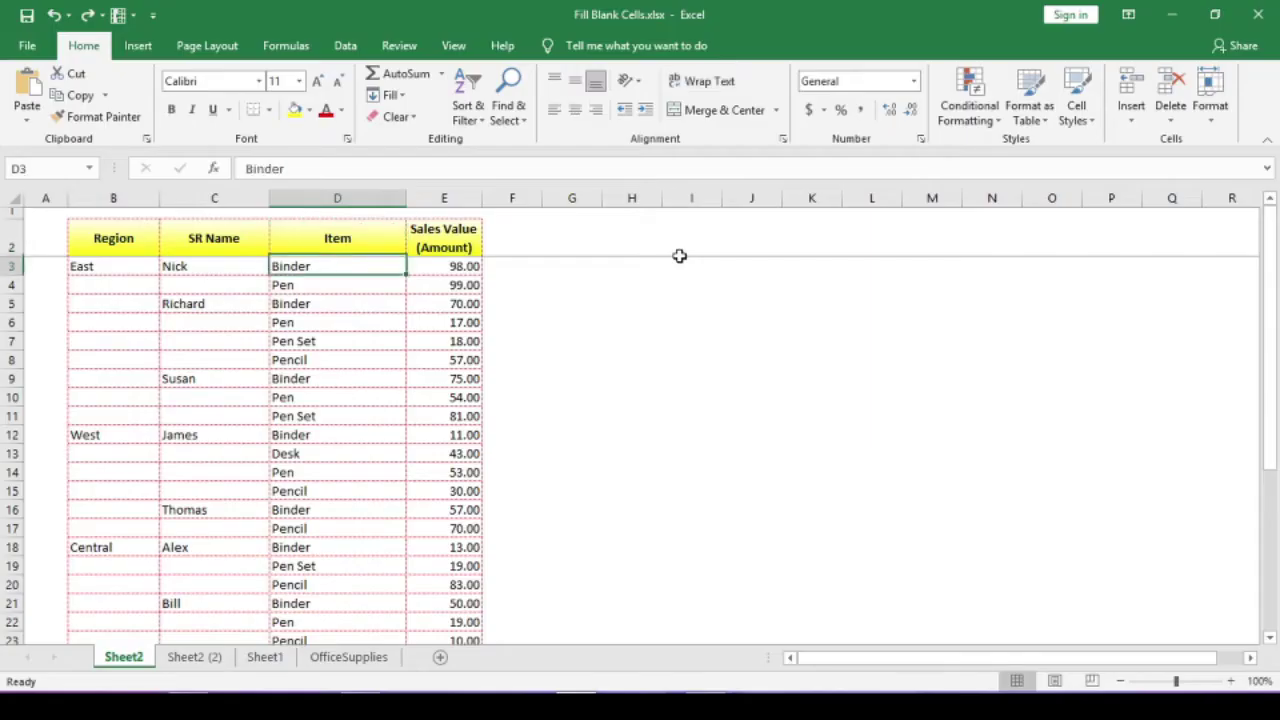
- Select the data range B3:D34 covering the Region, SR Name and Item columns, starting from D3
key("ctrl+shift+Down")
key("shift+Left")
key("shift+Left")
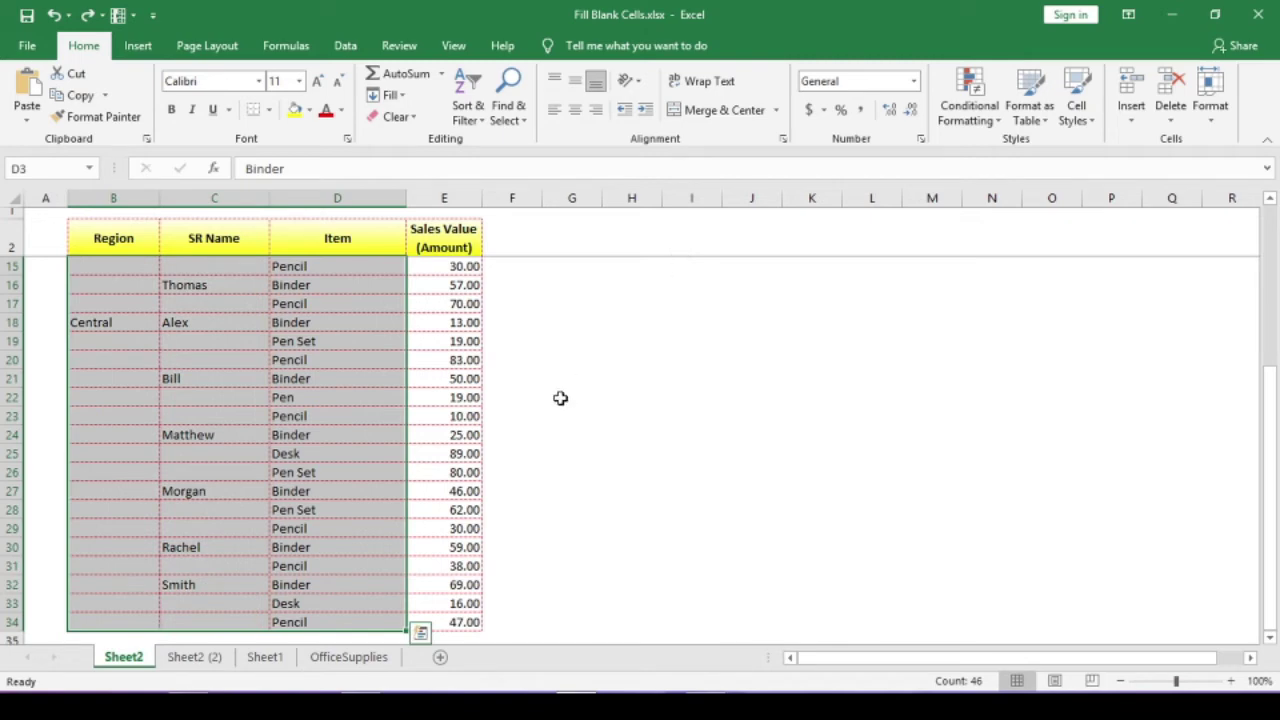
scroll(537, 409, "up", 4)
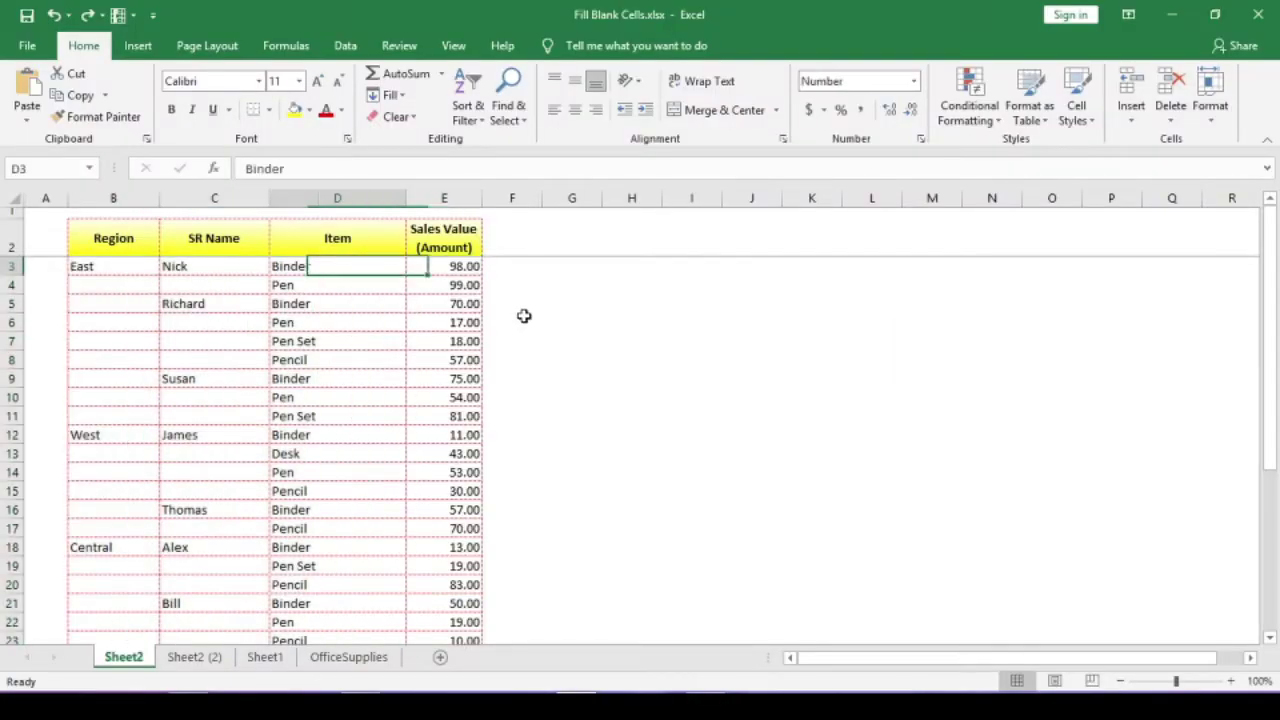
key("ctrl+shift+Down")
key("shift+Left")
key("shift+Left")
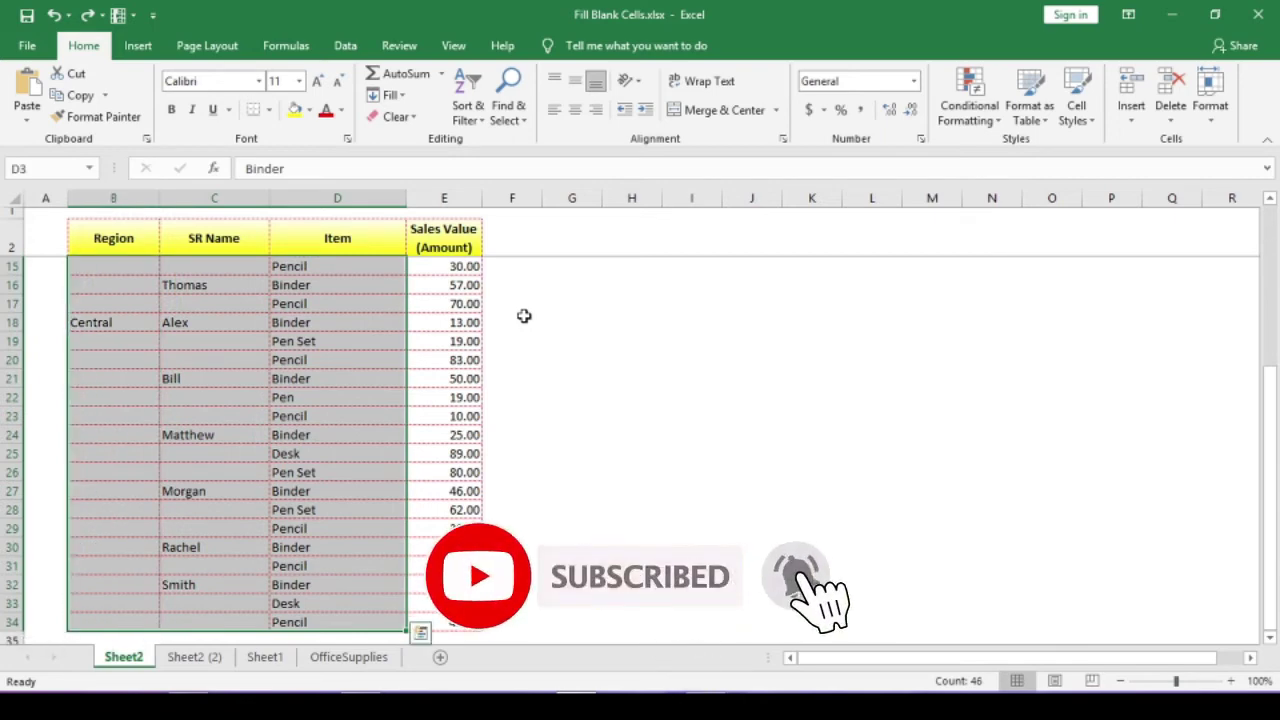
key("ctrl+g")
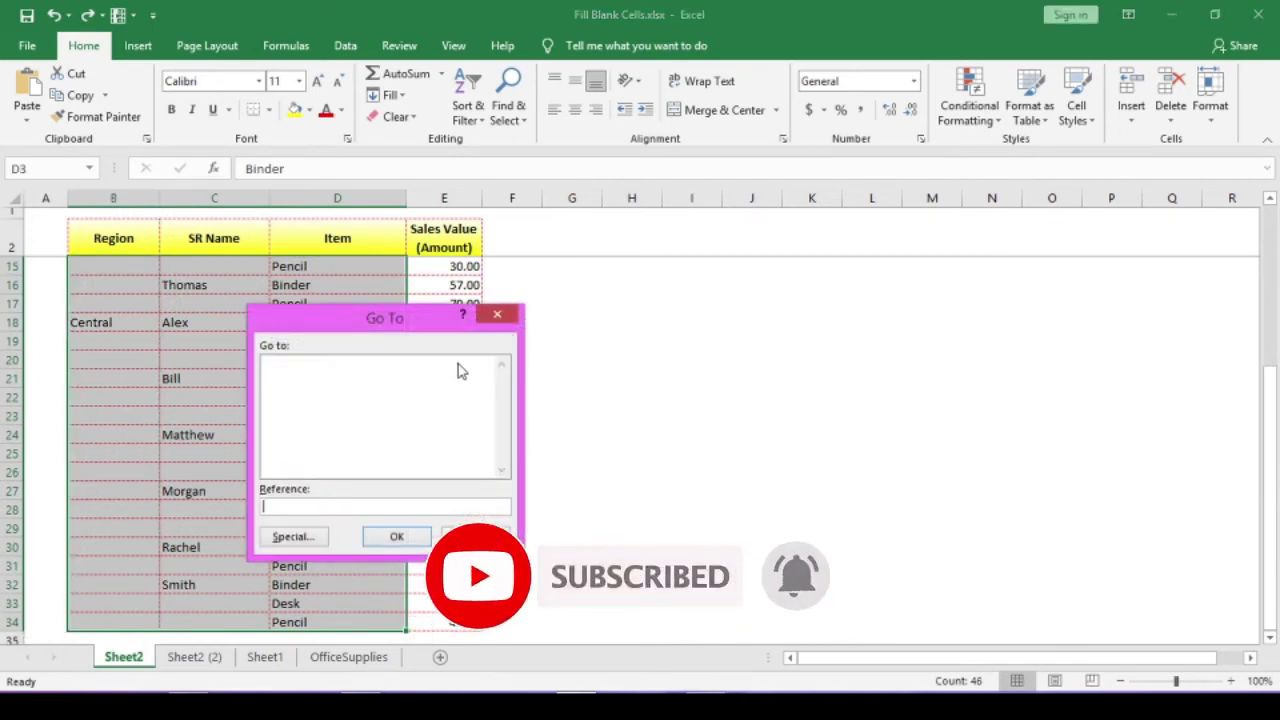
left_click_drag(385, 318, 437, 257)
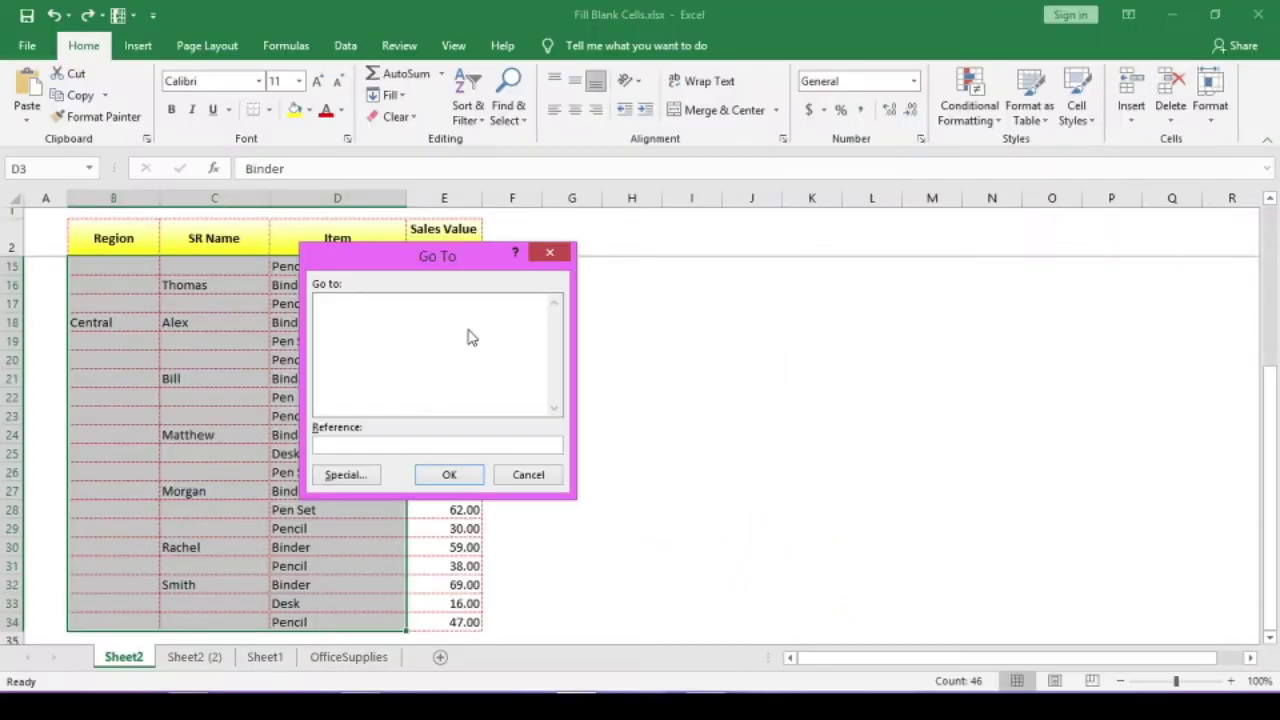
left_click(345, 475)
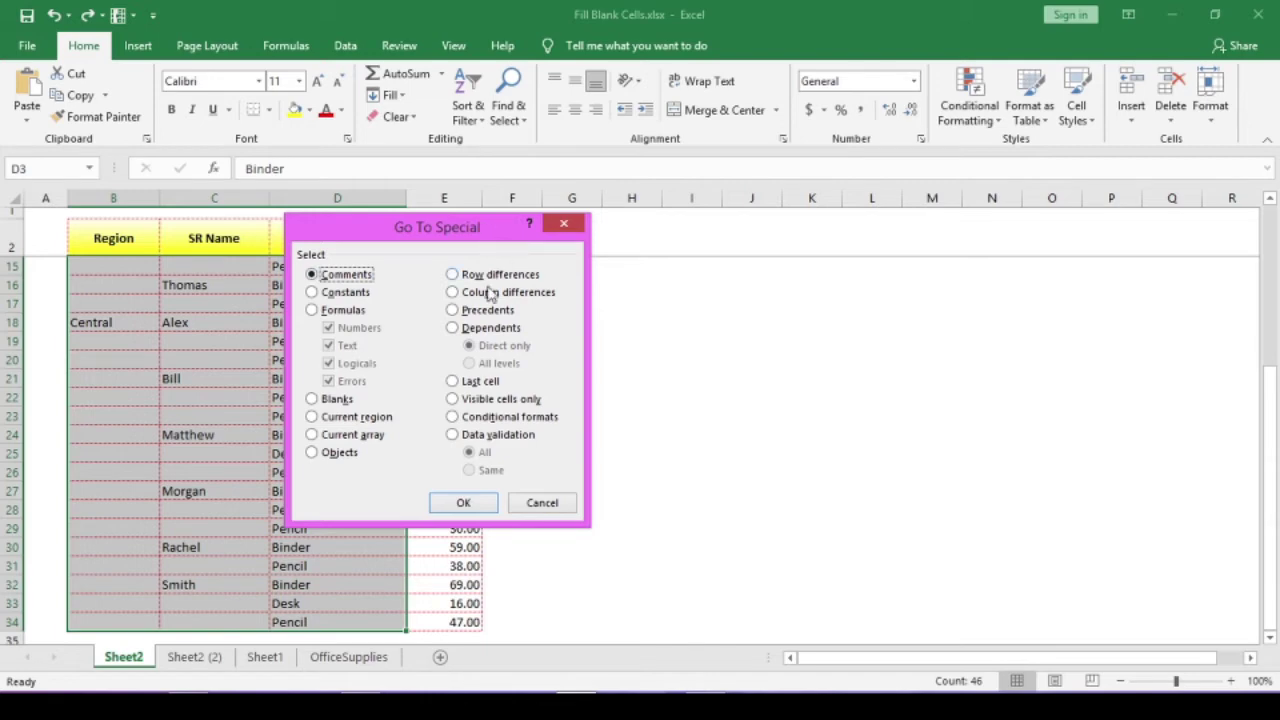
key("Escape")
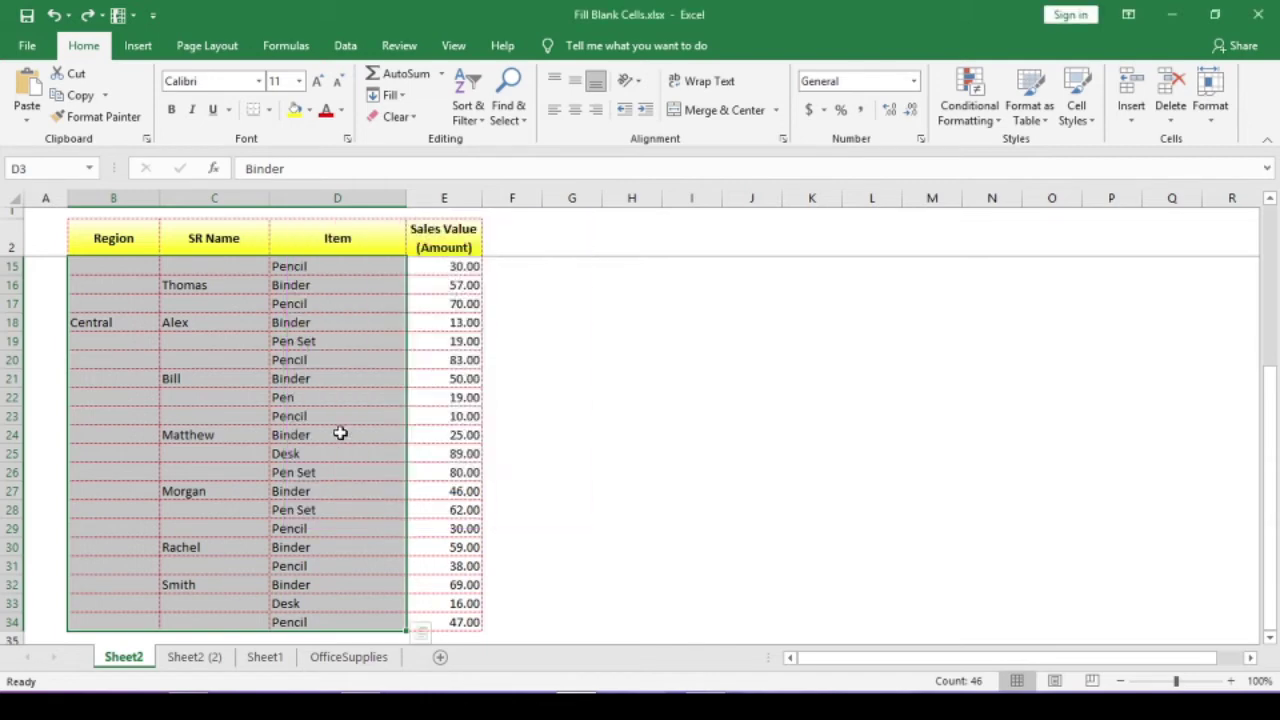
left_click(505, 121)
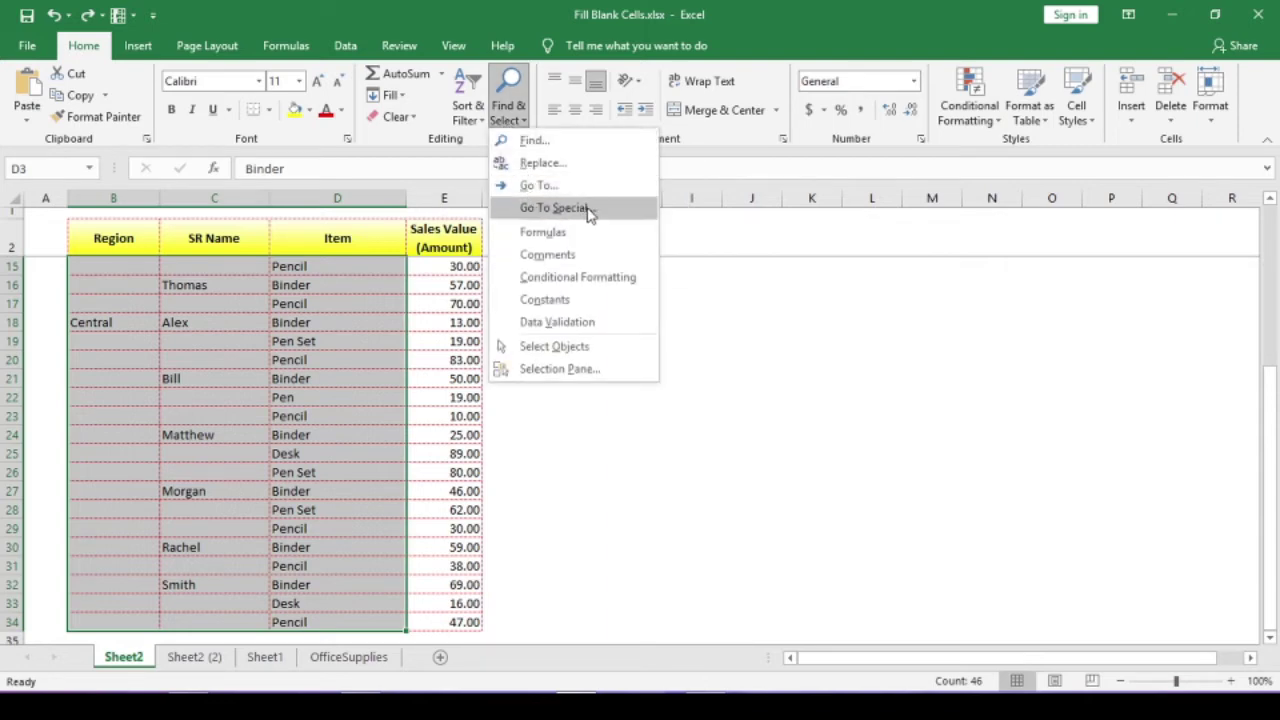
left_click(588, 210)
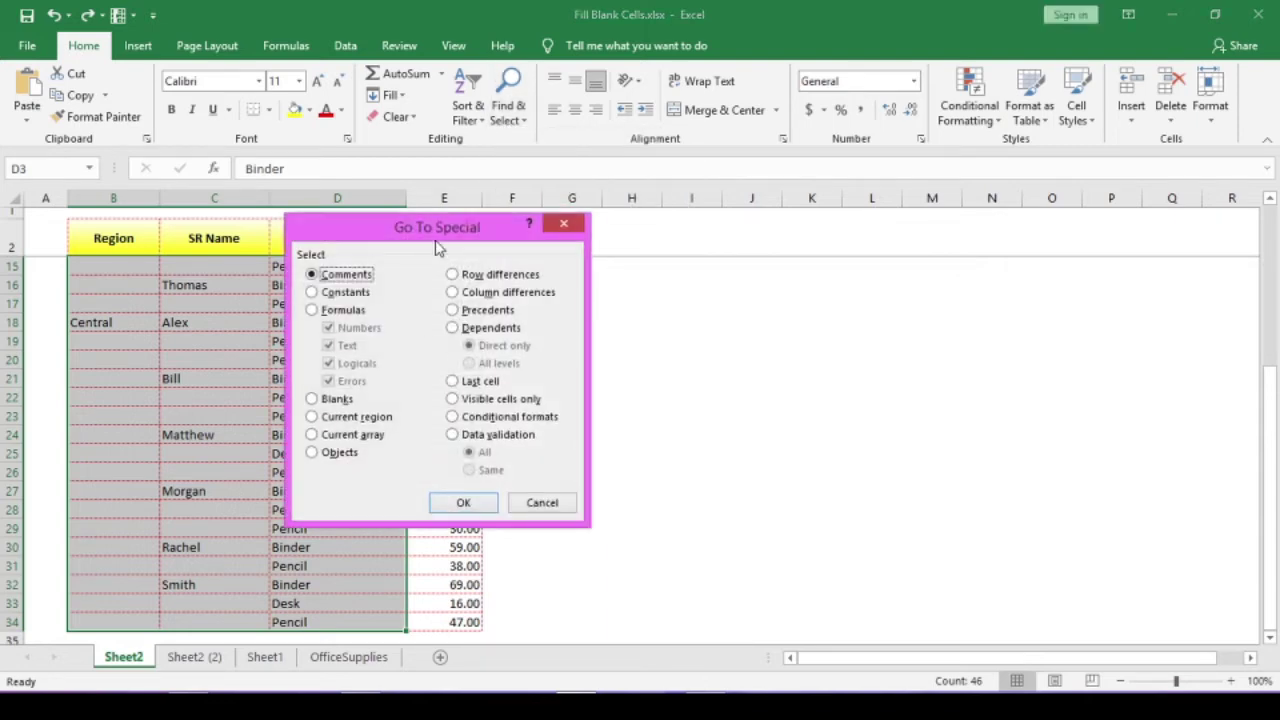
left_click_drag(438, 238, 414, 236)
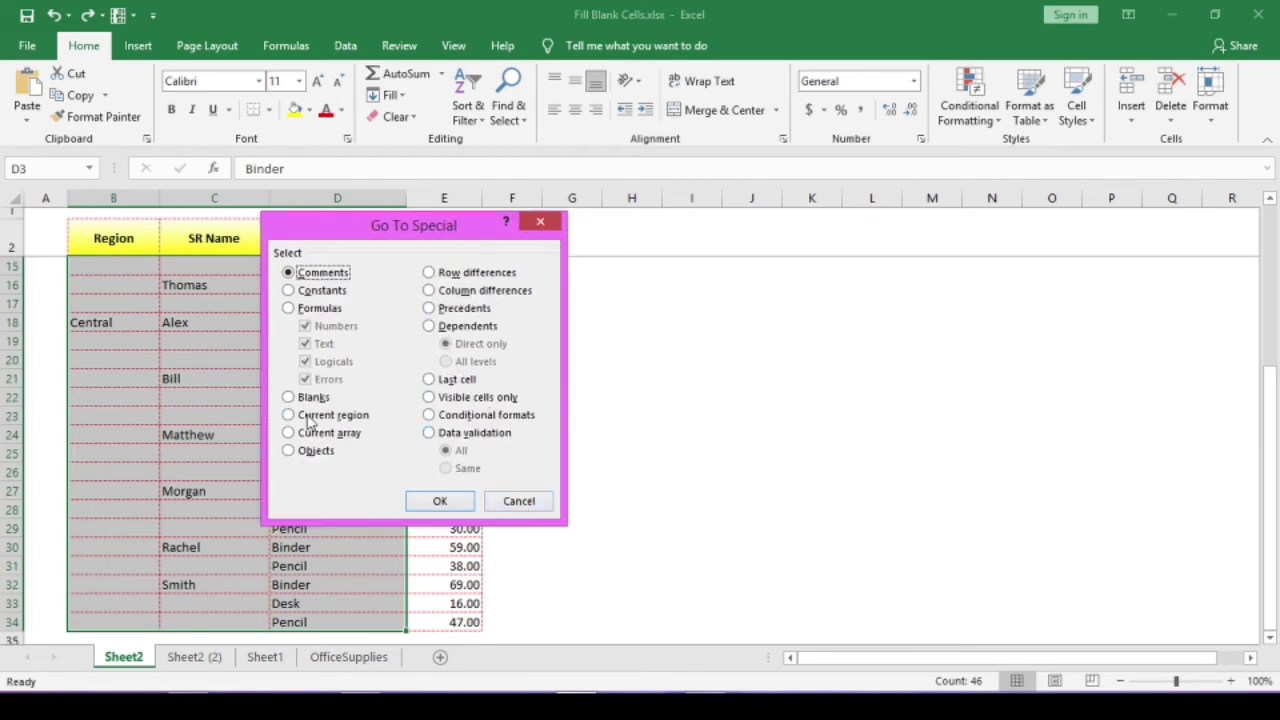
left_click(530, 505)
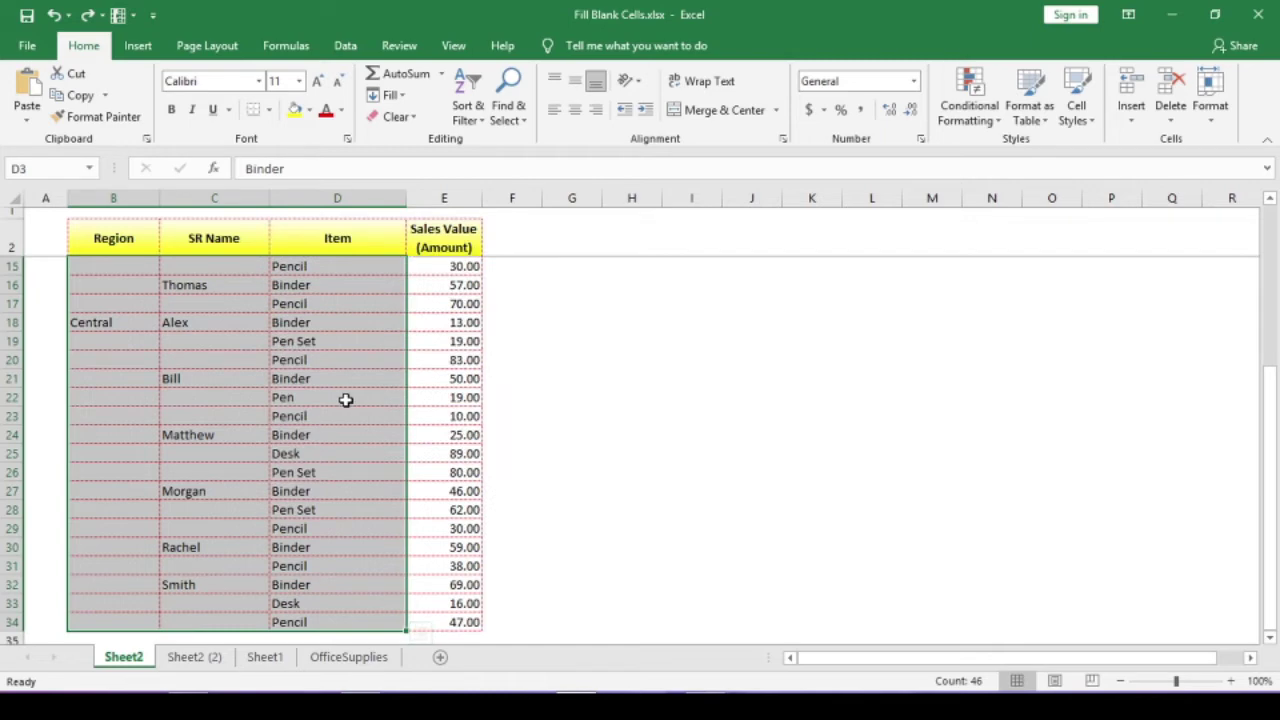
- Narrow the selection to only its empty cells using Go To Special with the Blanks option
key("ctrl+g")
left_click(324, 474)
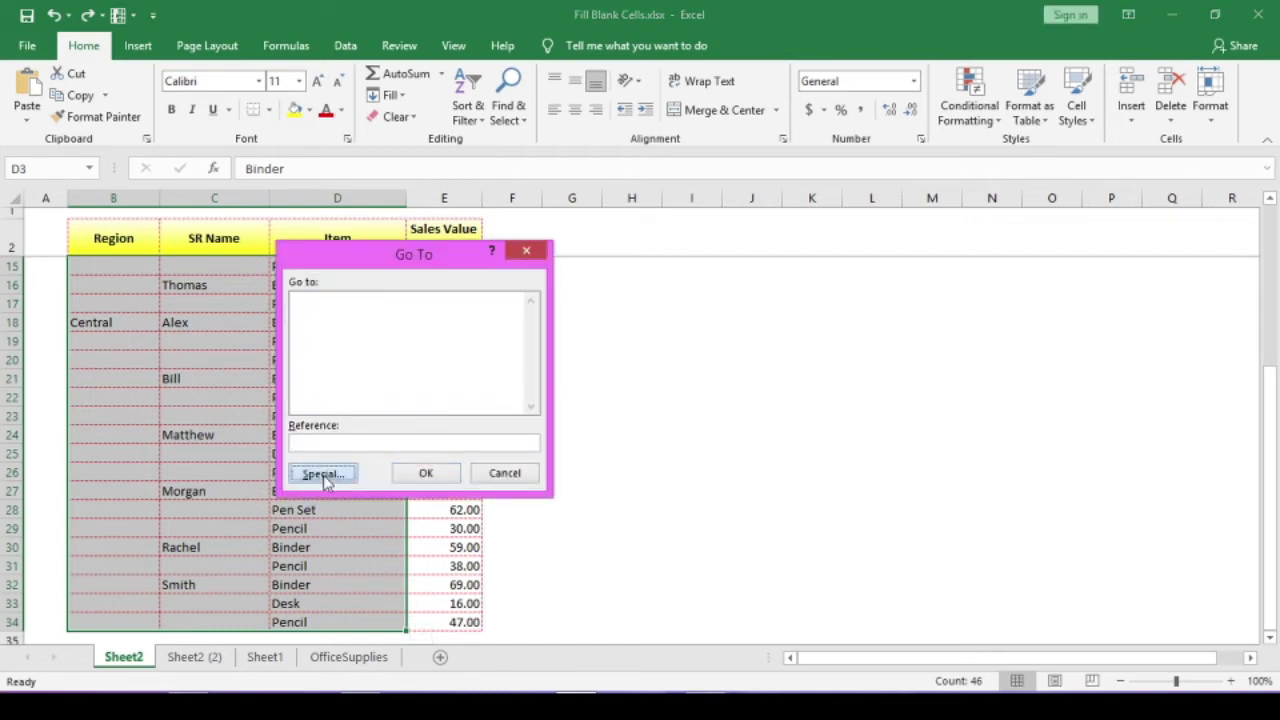
left_click(306, 398)
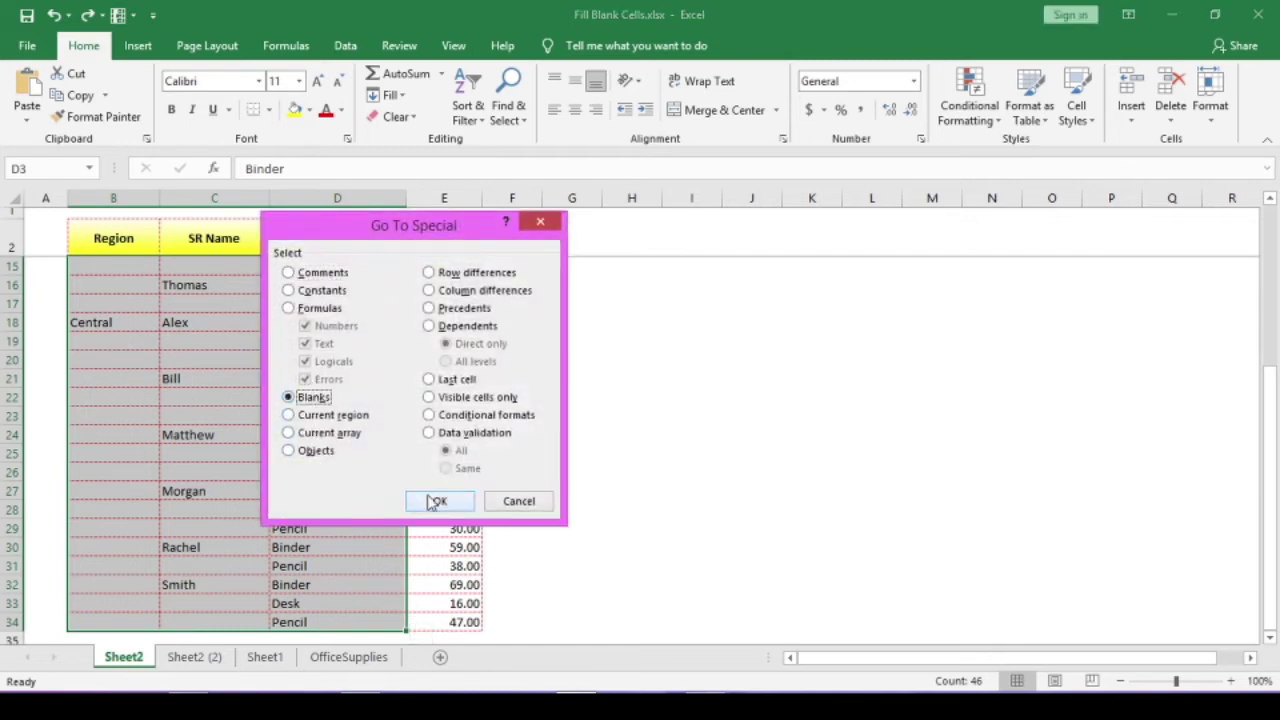
left_click(330, 290)
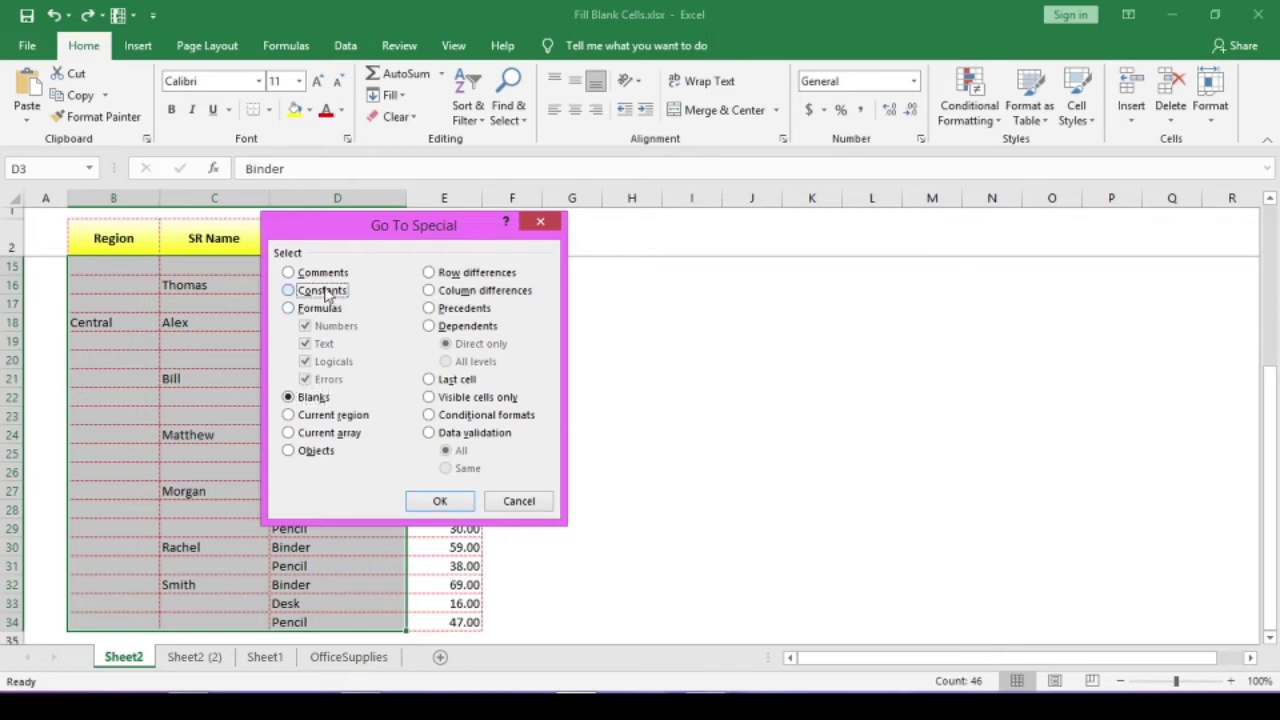
left_click(310, 400)
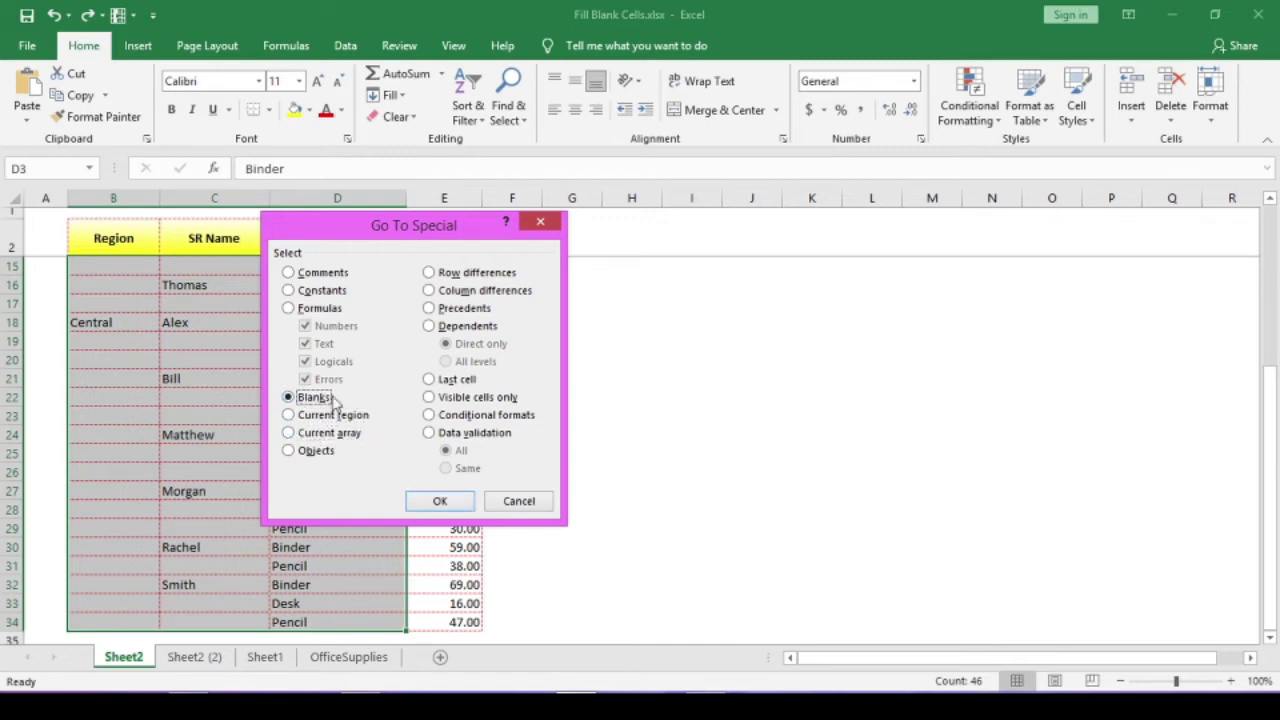
left_click(420, 500)
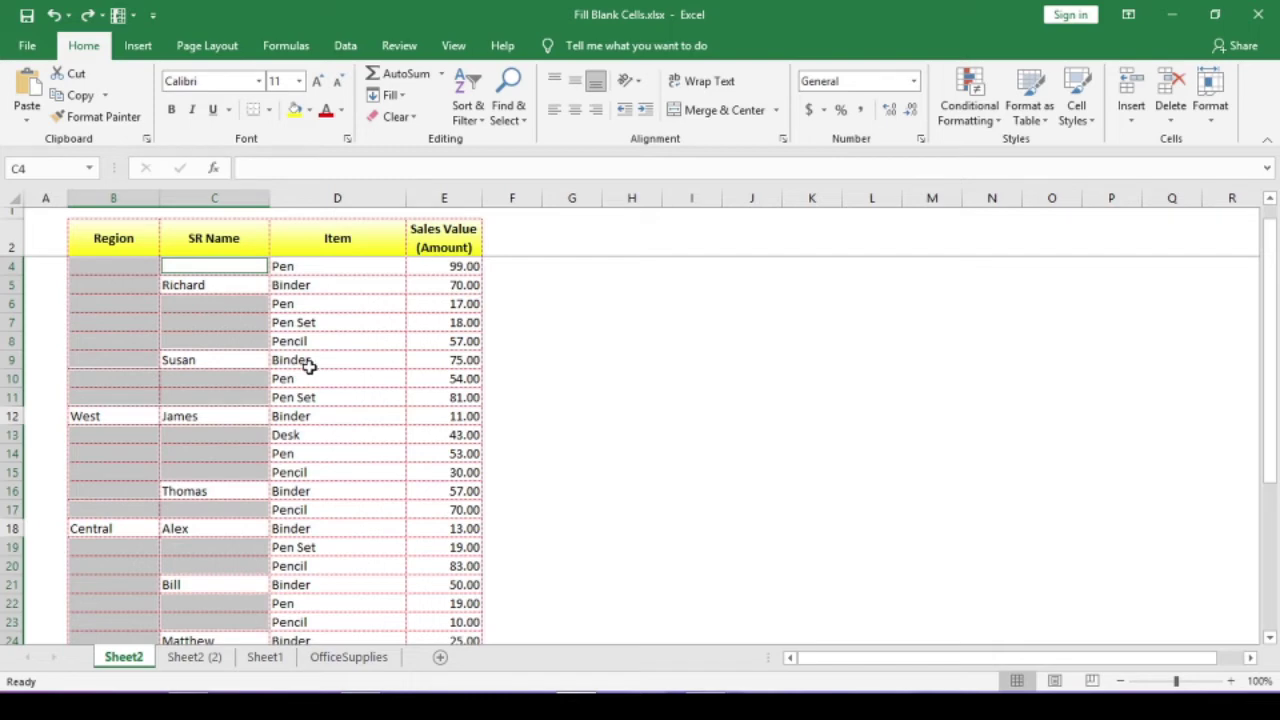
- Enter a formula referencing the cell directly above, =C3 in C4, into all selected blank cells at once
scroll(310, 367, "up", 1)
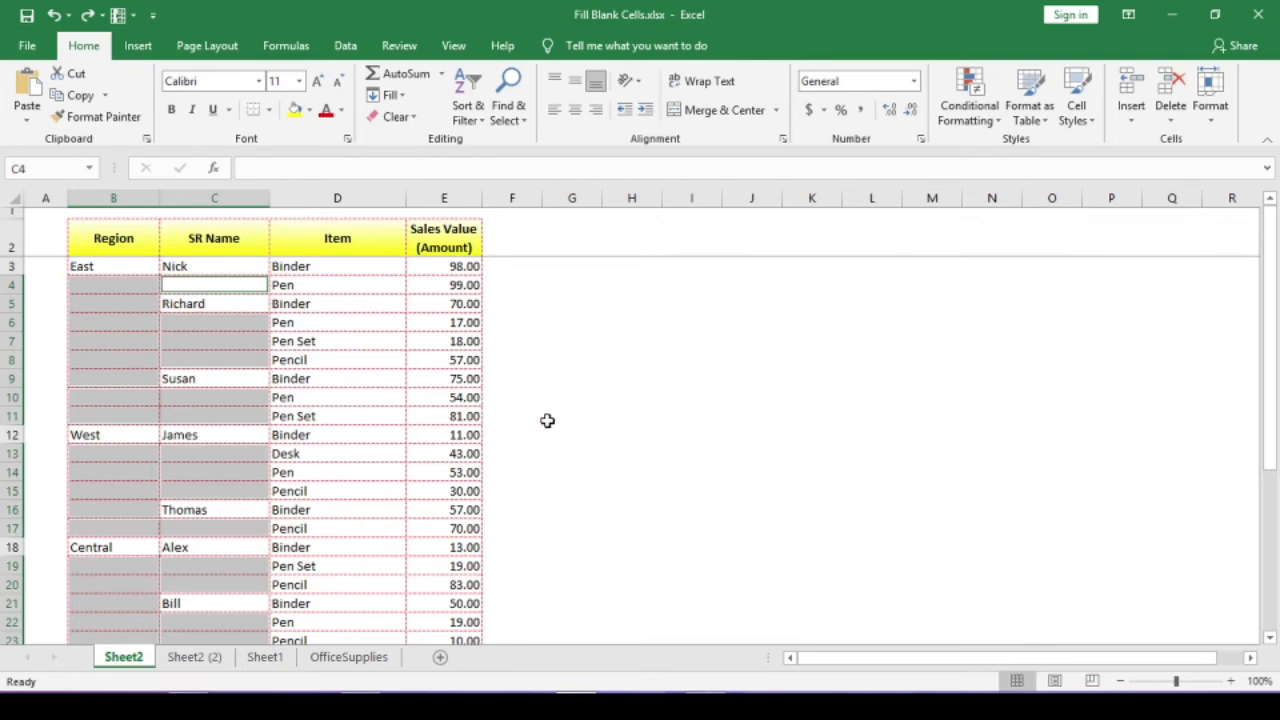
type("=")
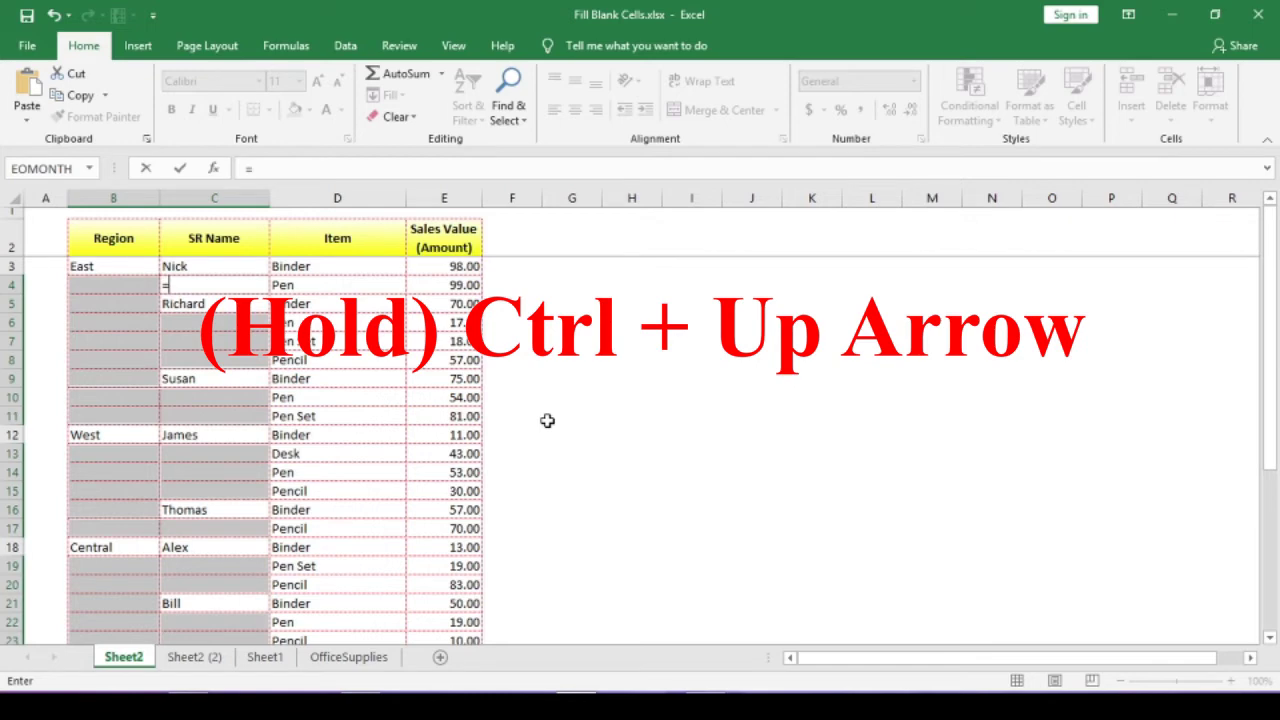
key("Up")
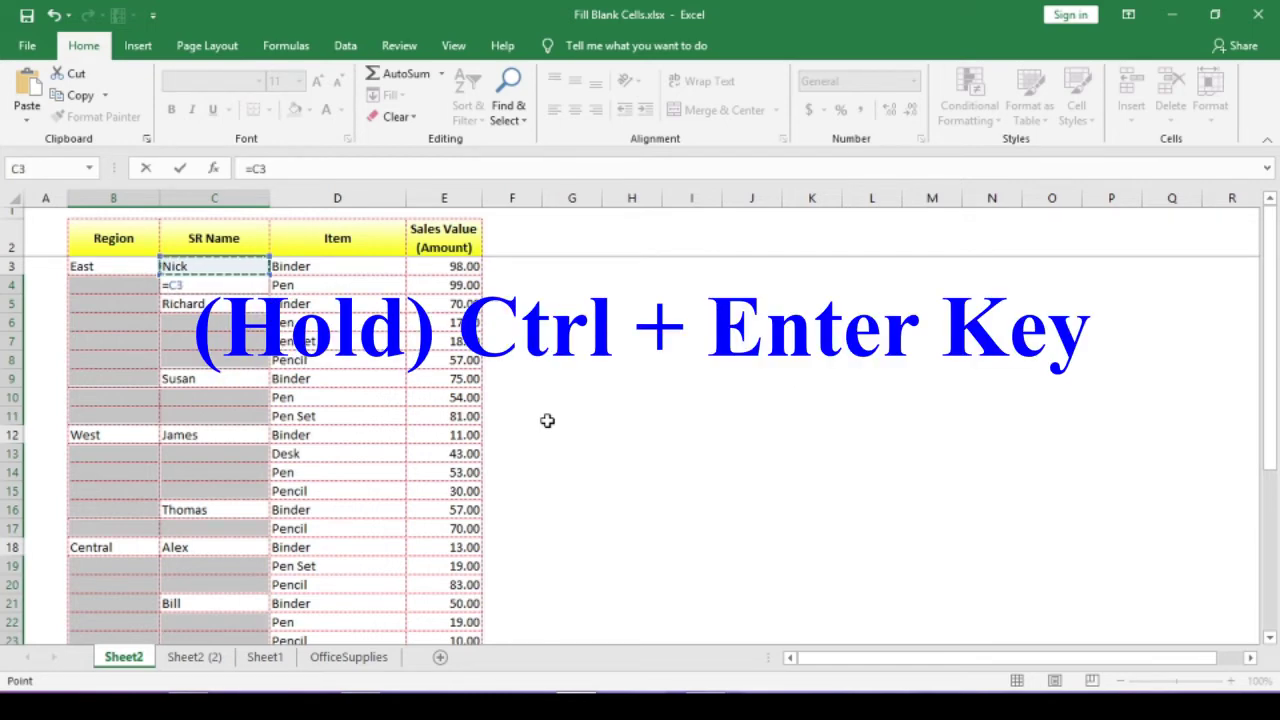
key("ctrl+Return")
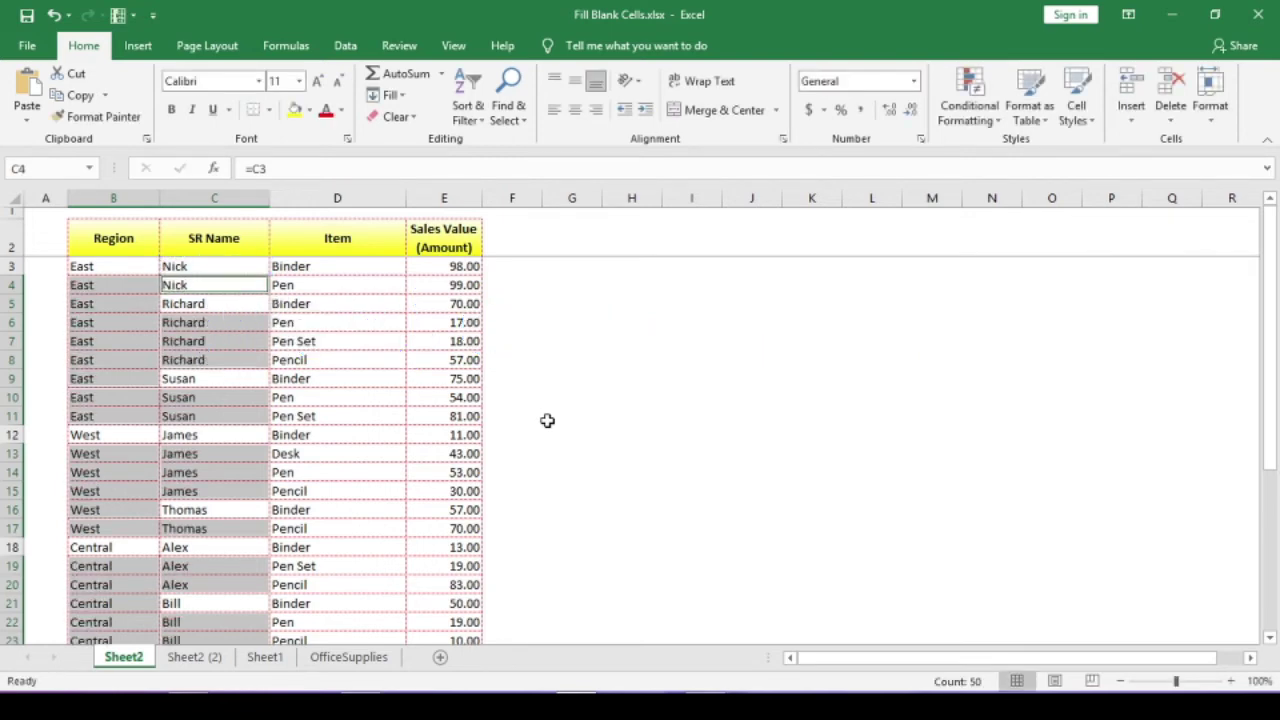
- Inspect the formulas in the filled SR Name cells C4 and C11
left_click(240, 286)
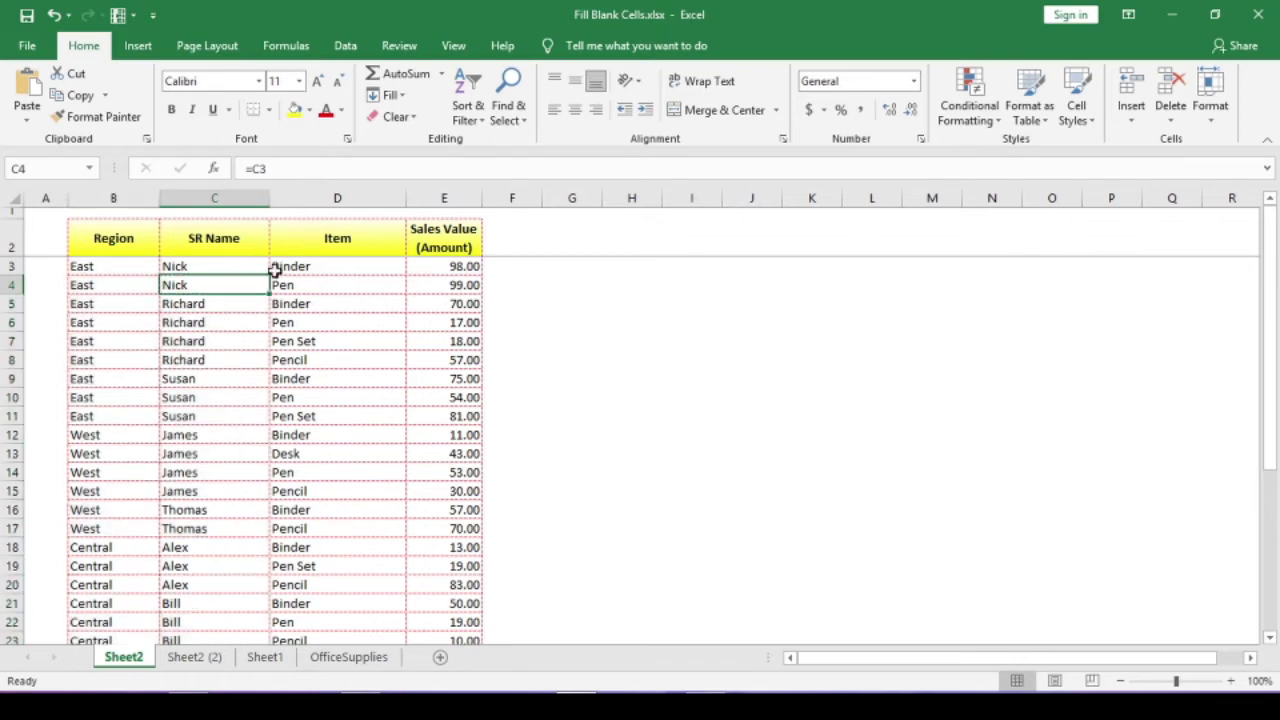
left_click(209, 416)
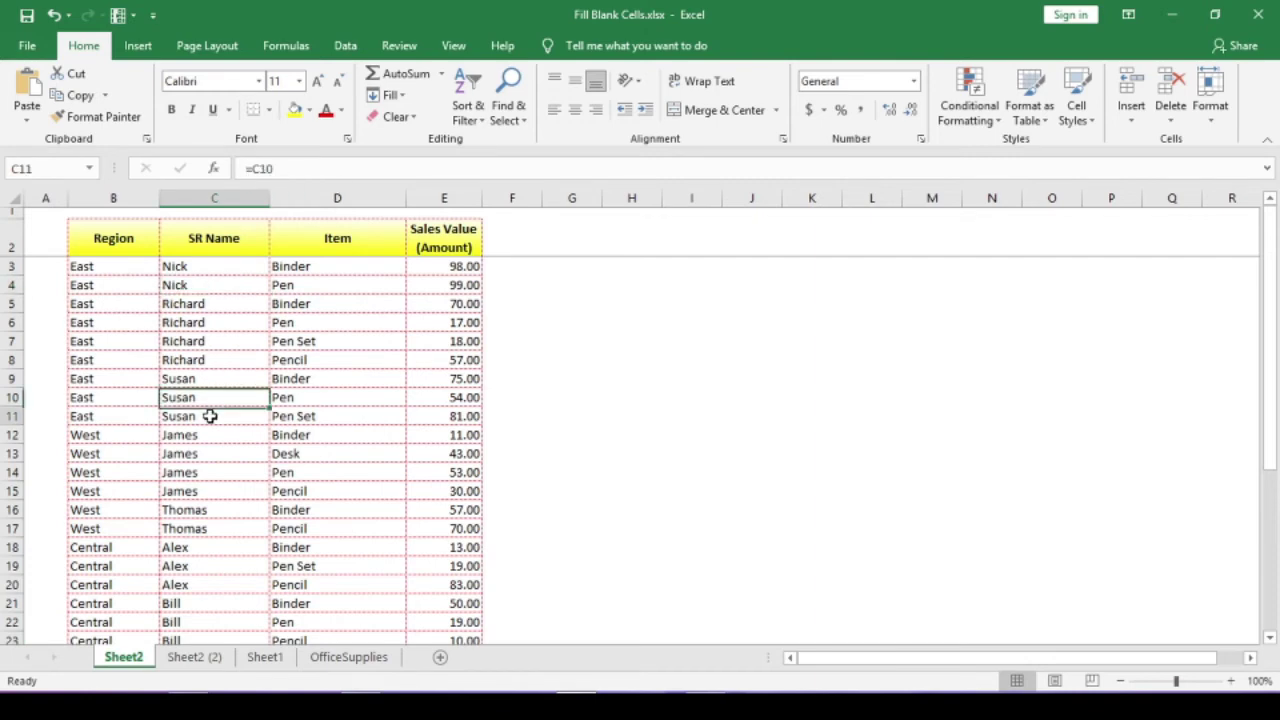
left_click_drag(241, 170, 274, 170)
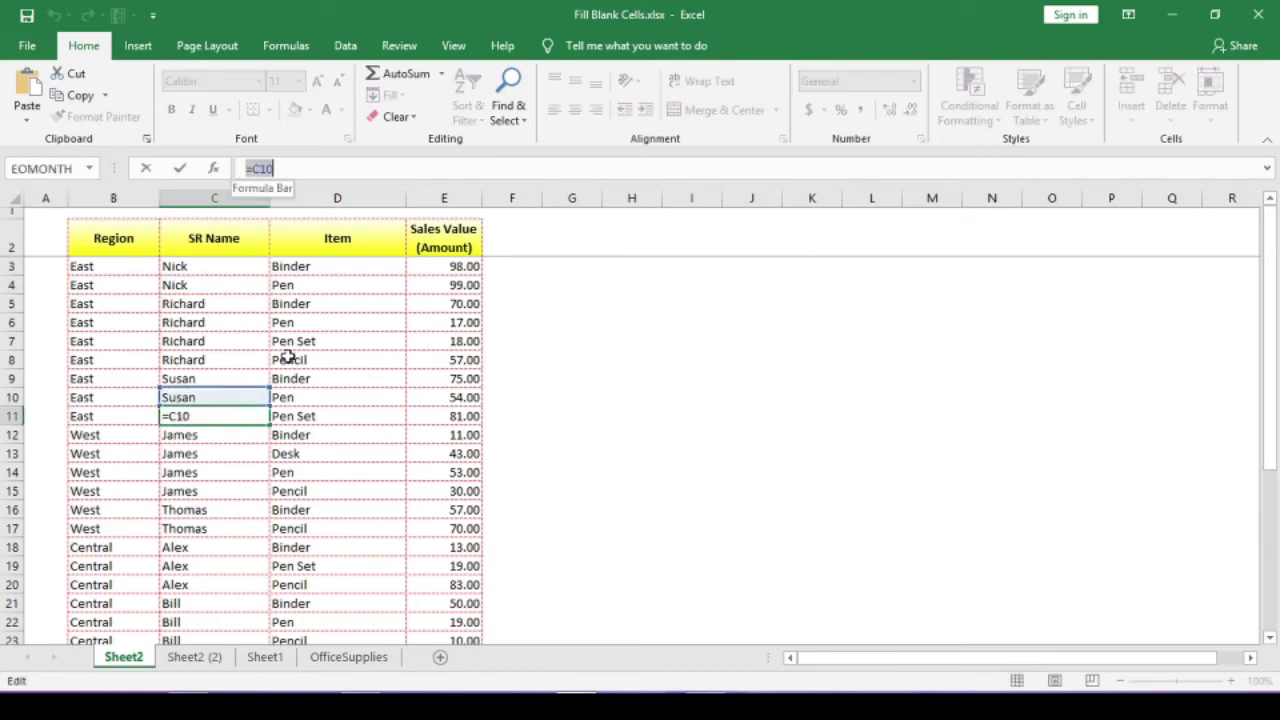
key("ctrl+Return")
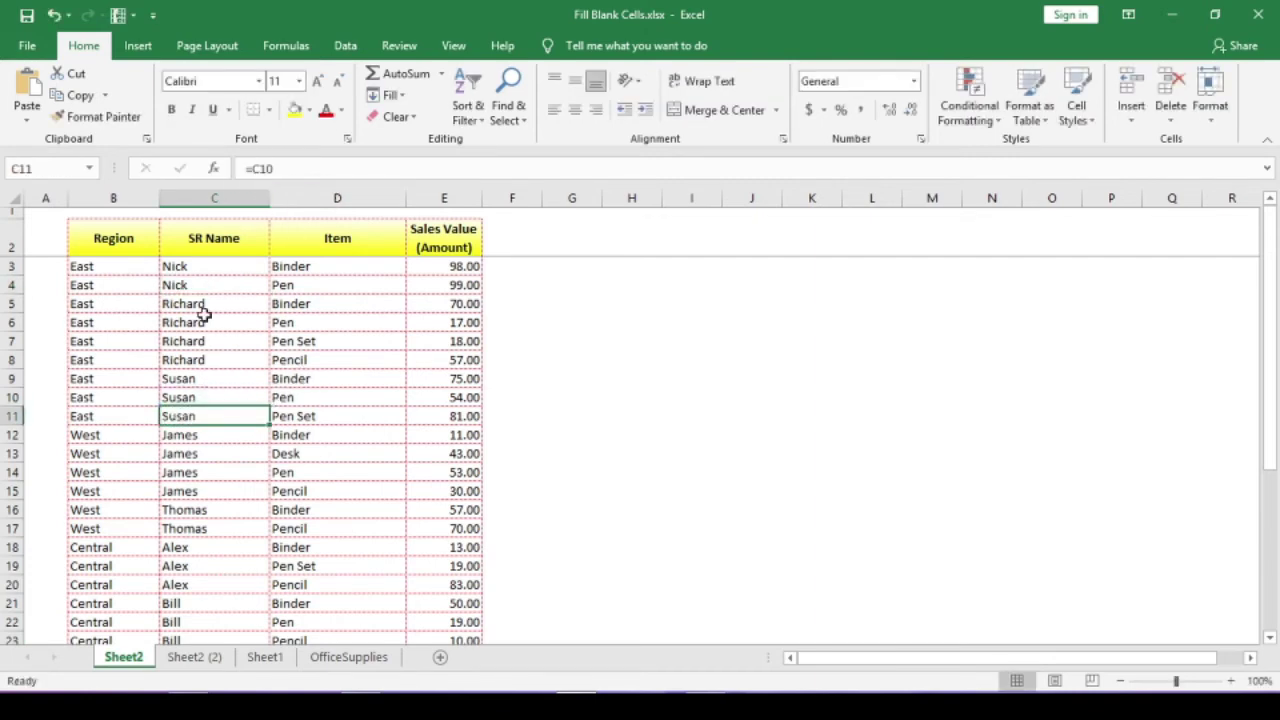
- Copy the whole table B2:E34 including headers and paste it over itself as values only
left_click(129, 241)
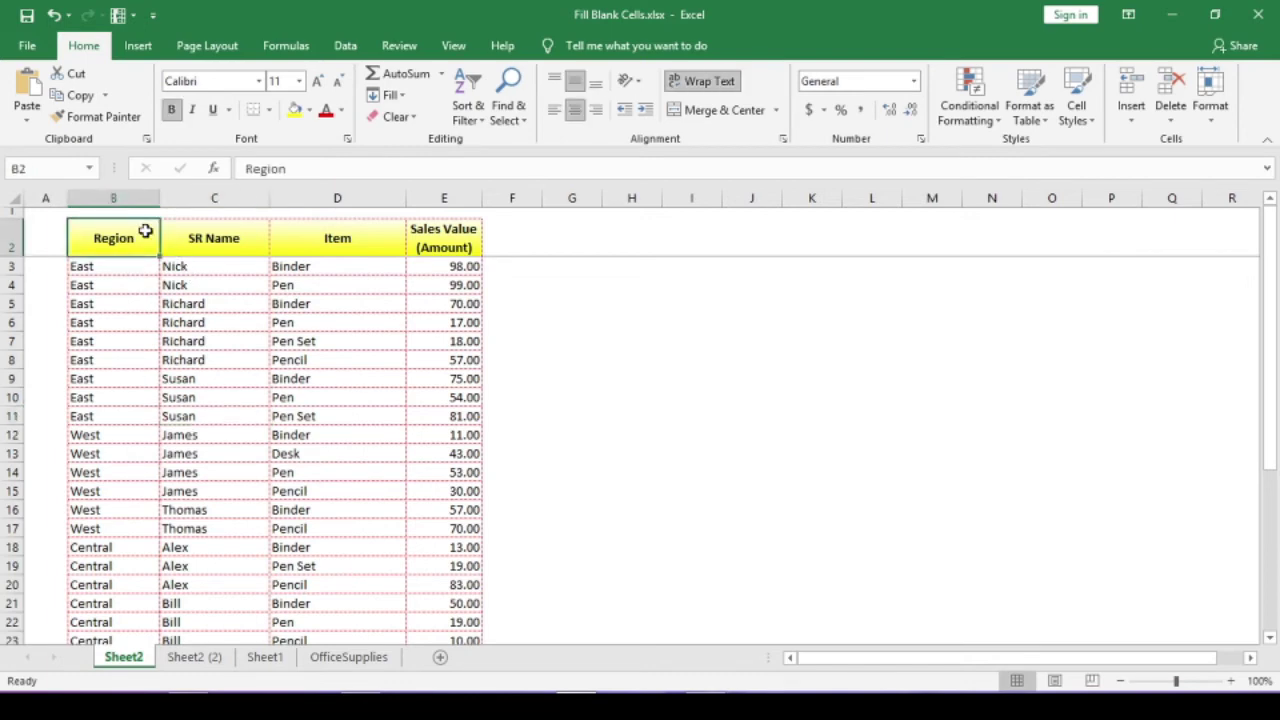
key("ctrl+shift+Right")
key("ctrl+shift+Down")
key("ctrl+c")
key("alt+e")
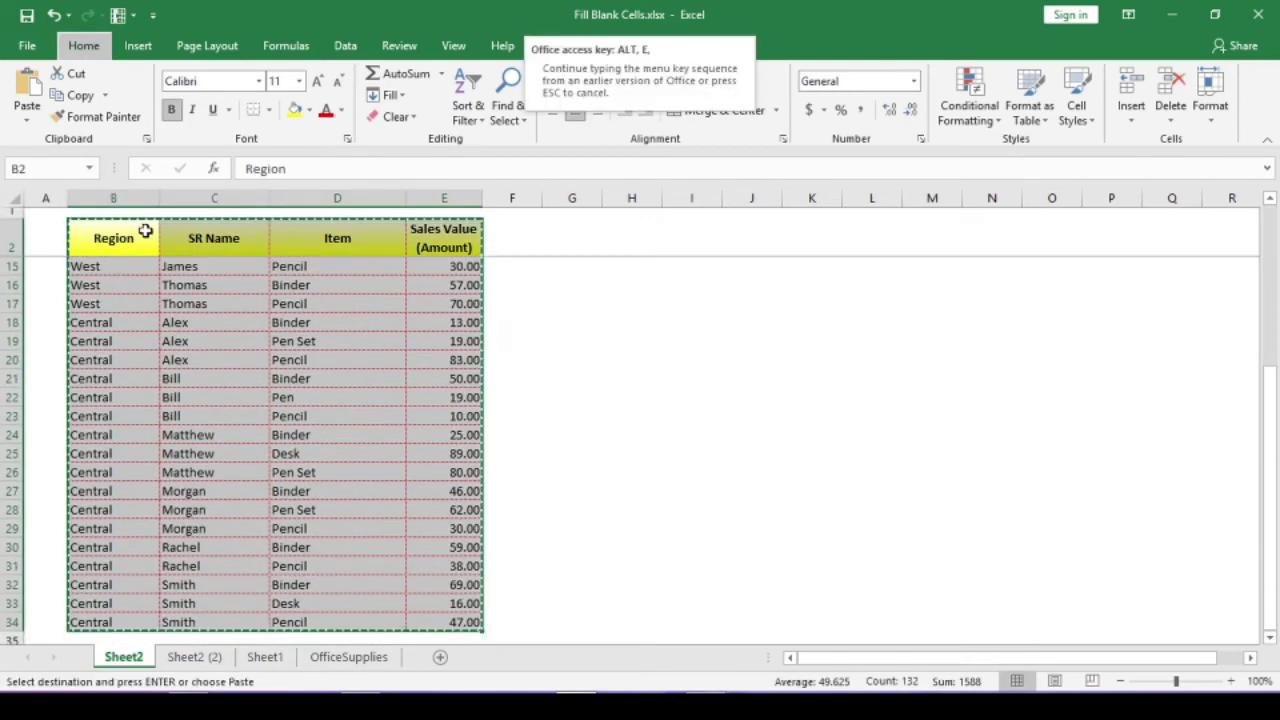
key("s")
key("v")
key("Return")
key("Left")
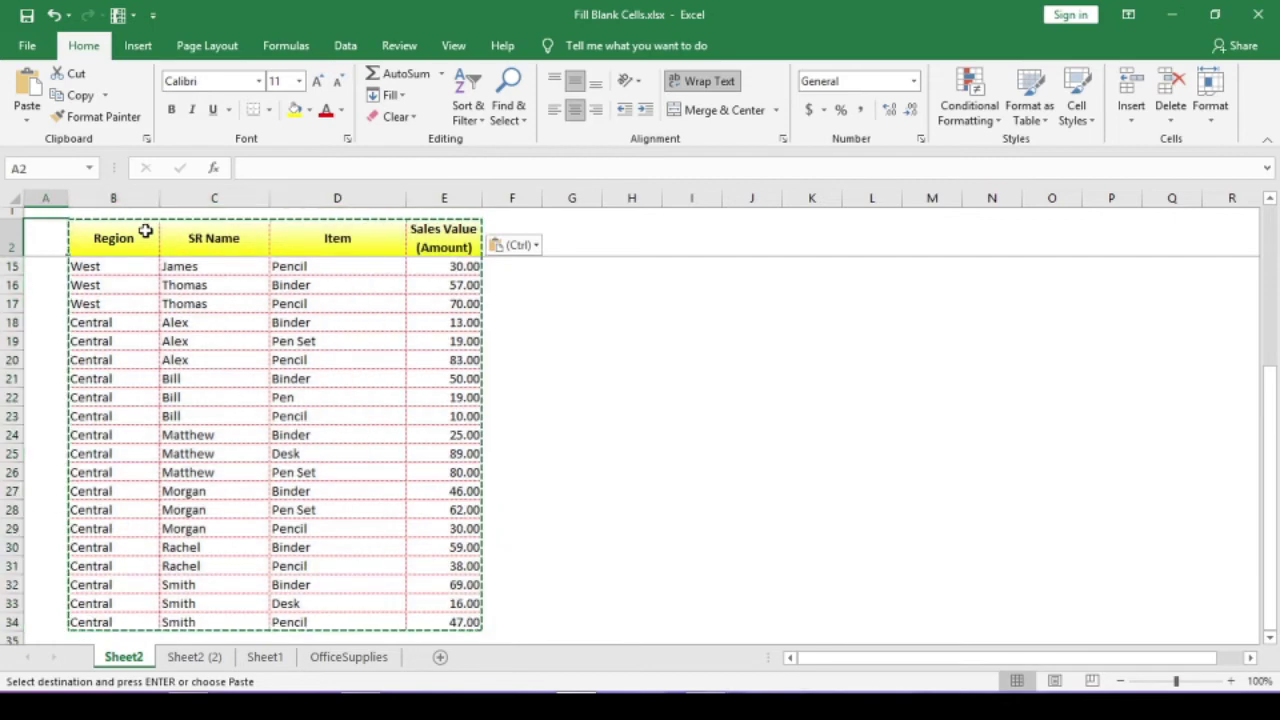
key("Right")
key("Down")
key("Right")
key("Down")
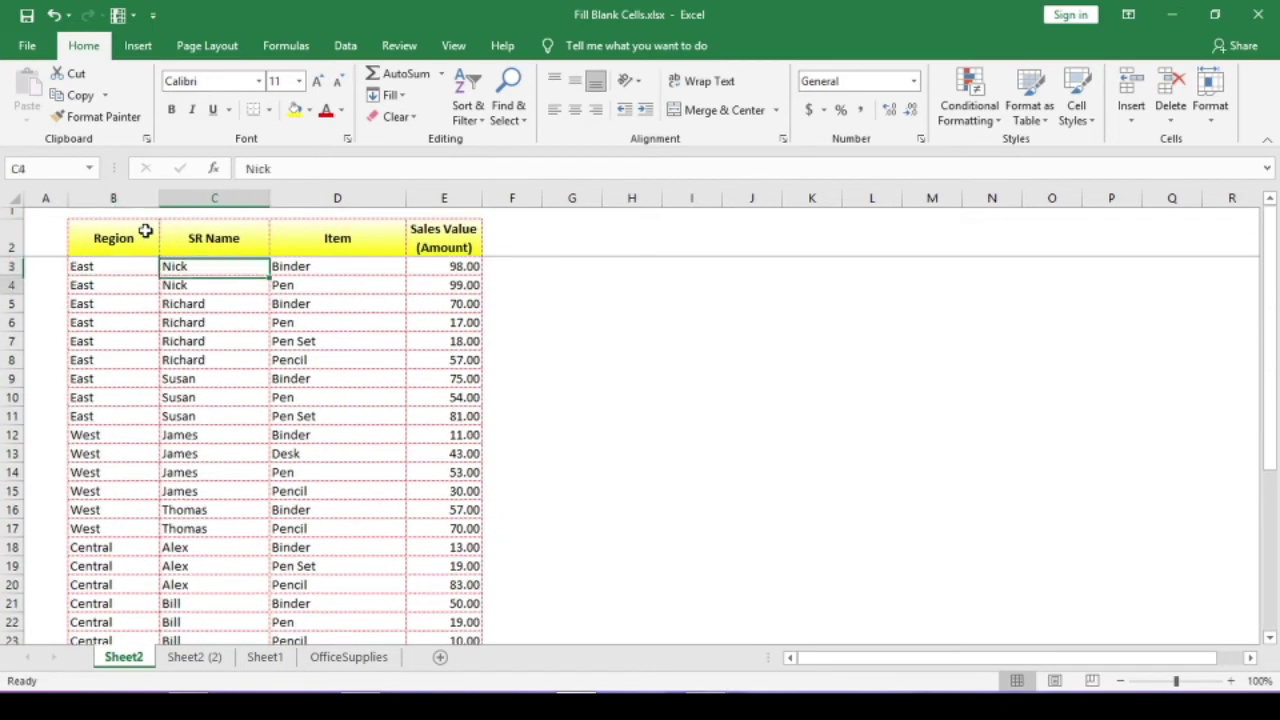
- On Sheet2 (2), select the Region, SR Name and Item data in B3:D34 without the headers
left_click(196, 662)
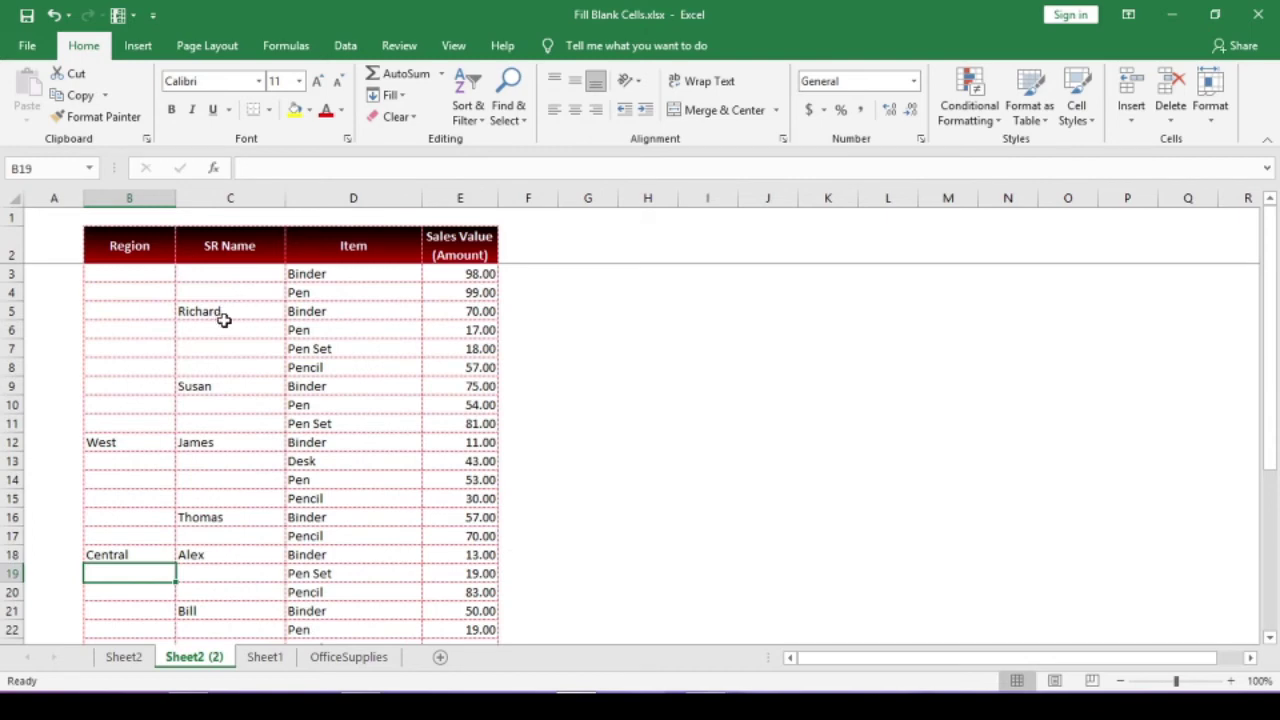
left_click_drag(223, 319, 237, 274)
left_click(237, 274)
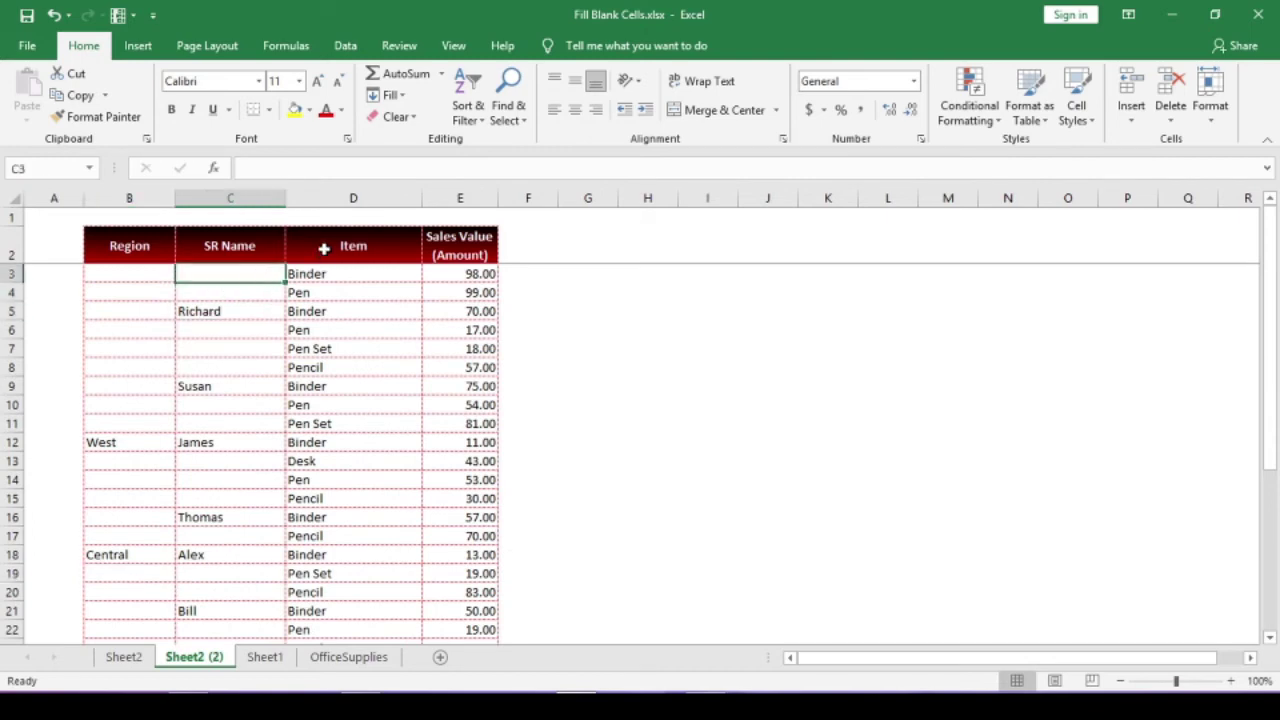
left_click(324, 248)
key("Down")
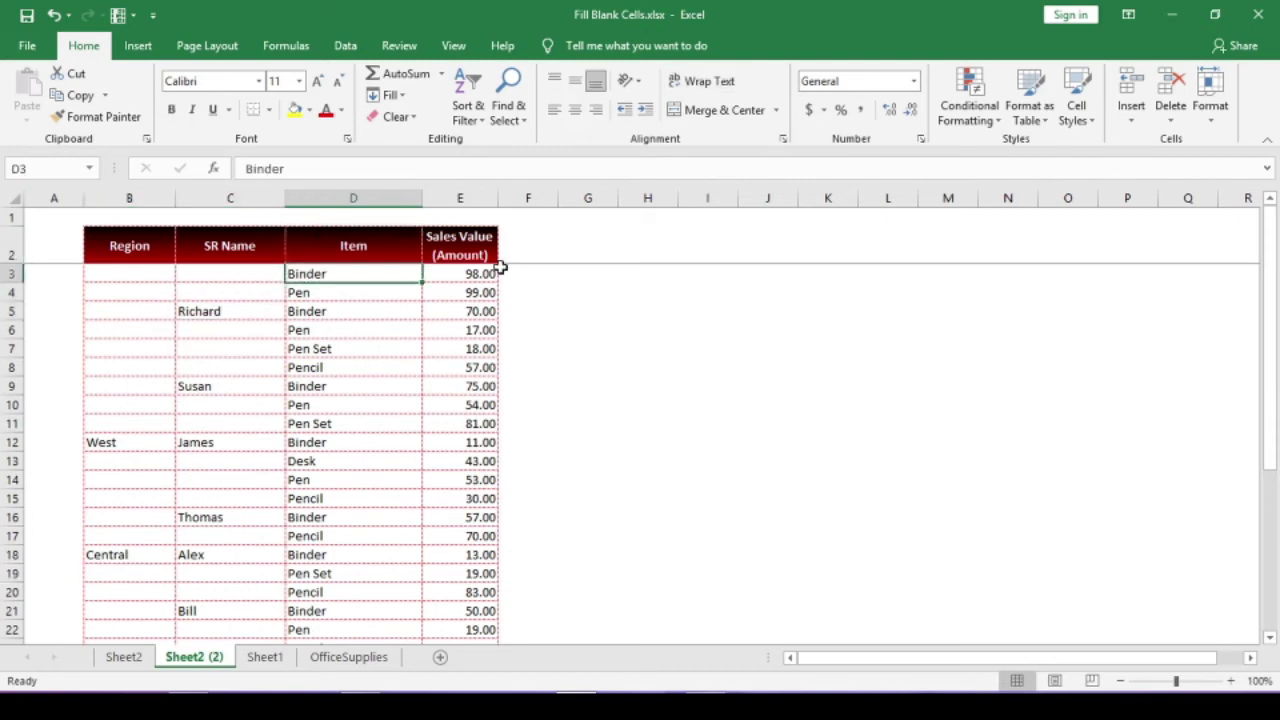
key("ctrl+shift+Down")
key("shift+Left")
key("shift+Left")
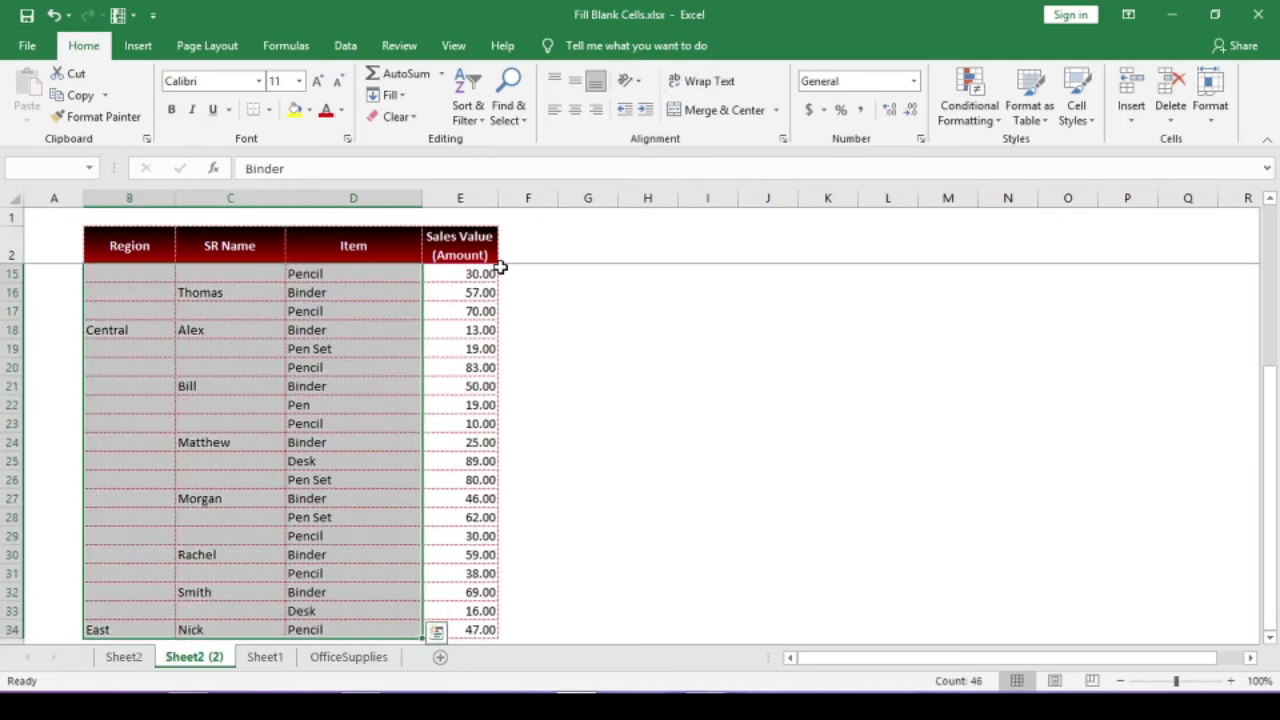
- Narrow the selection to only its empty cells using Go To Special with the Blanks option
key("ctrl+g")
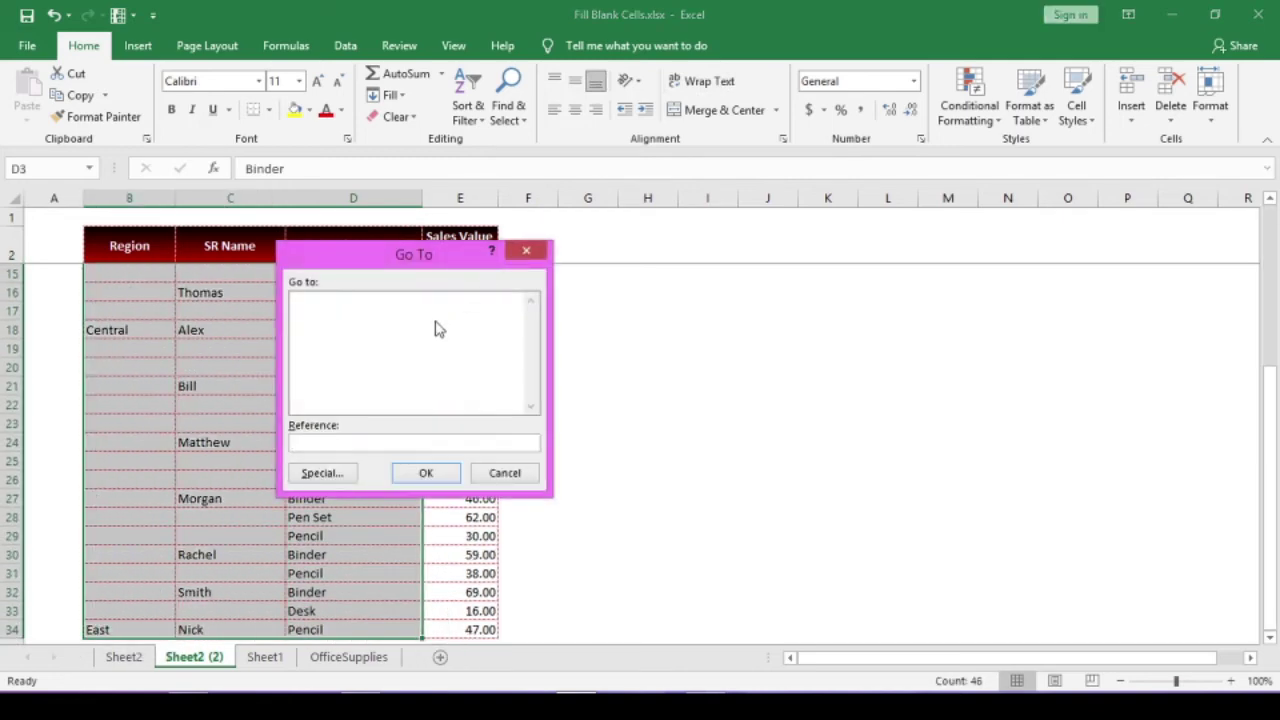
left_click(321, 473)
left_click(298, 397)
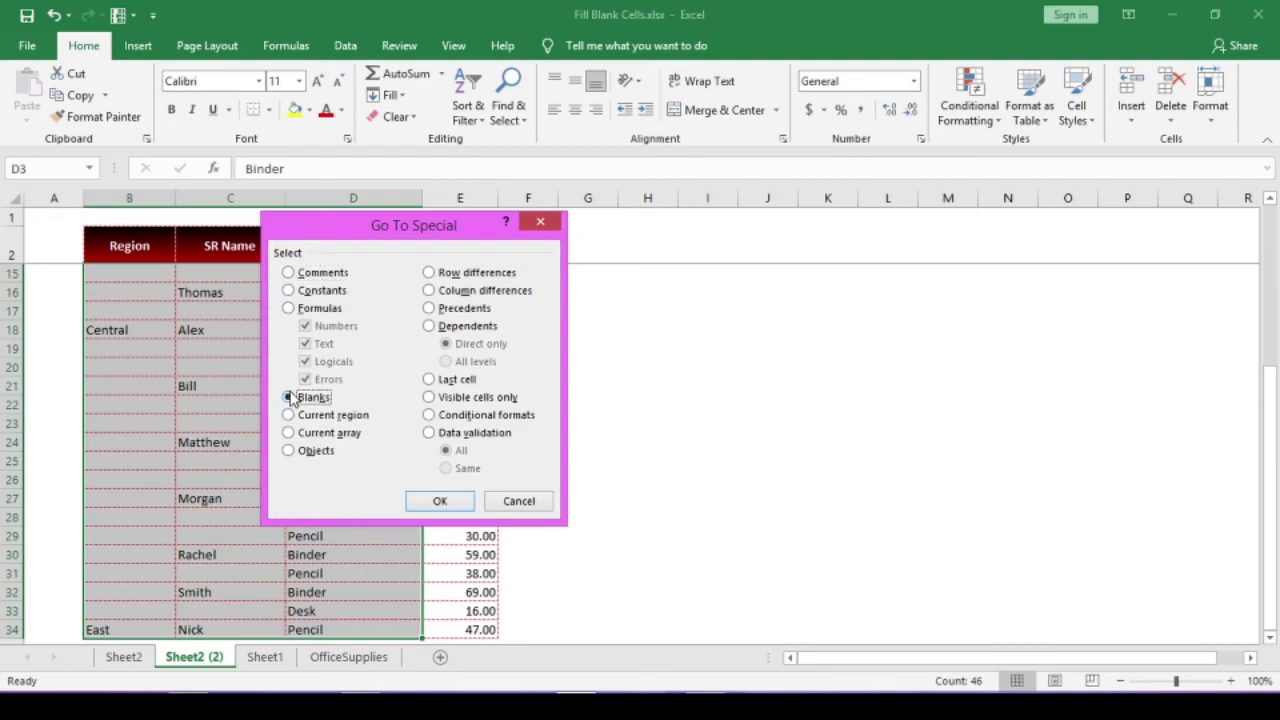
left_click(444, 497)
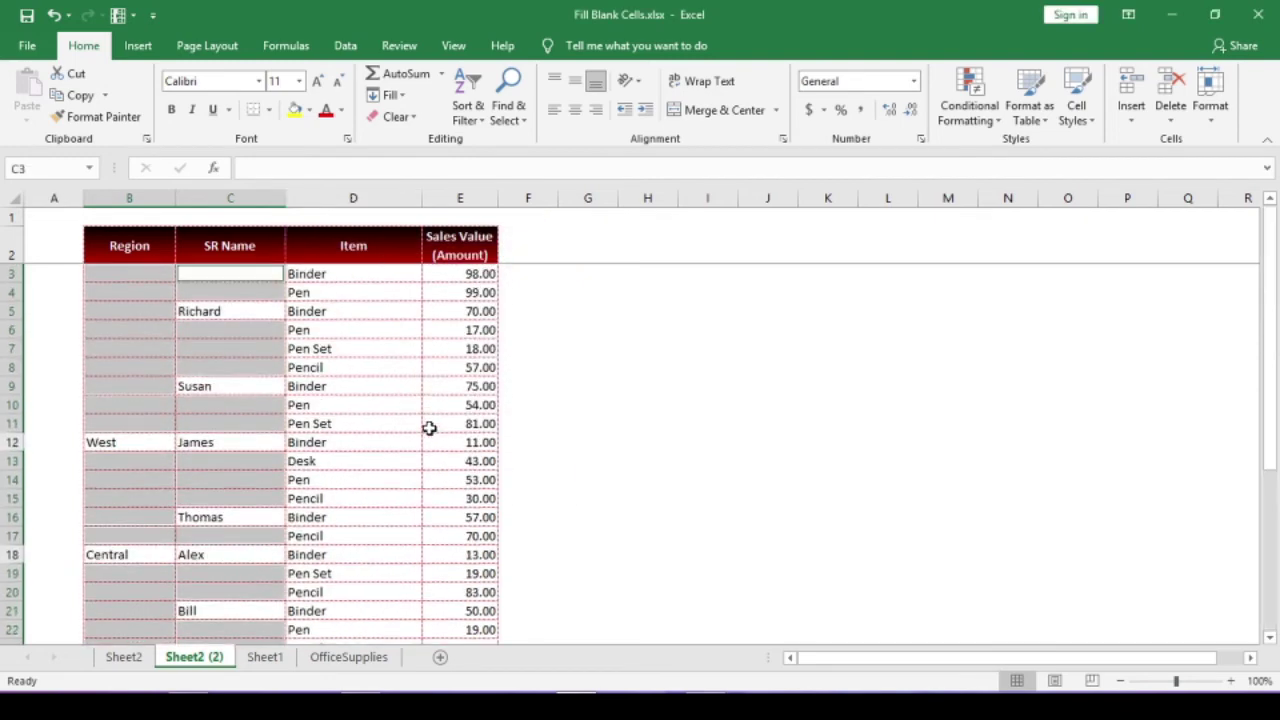
- Make C33 the active cell within the selected blanks and fill all of them at once with a reference to the cell below, =C34
scroll(408, 405, "down", 6)
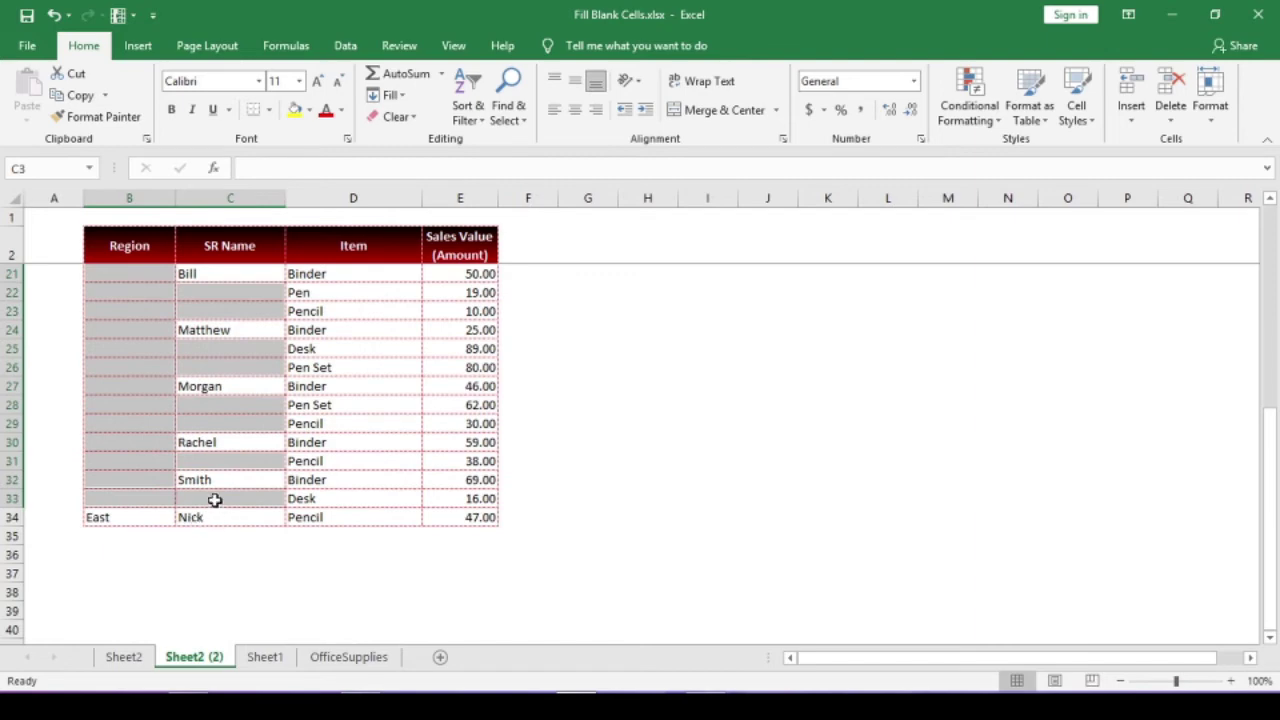
scroll(273, 424, "up", 5)
scroll(273, 424, "up", 1)
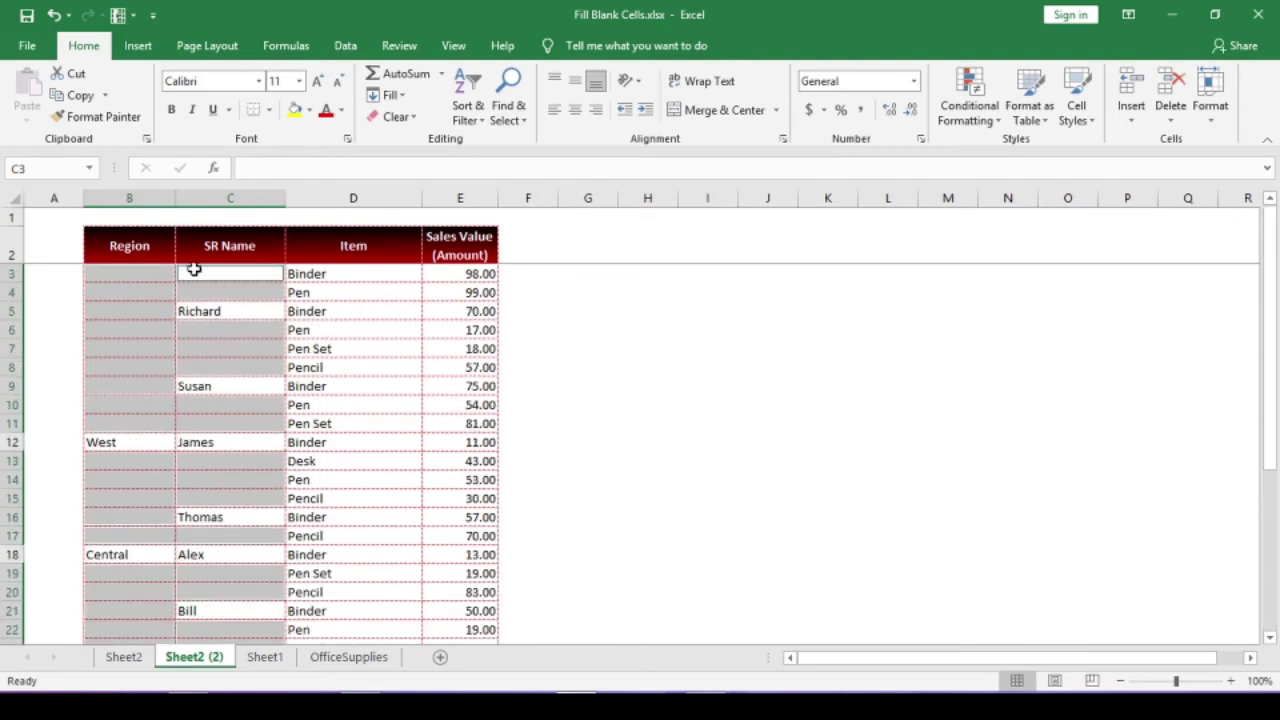
scroll(277, 400, "down", 6)
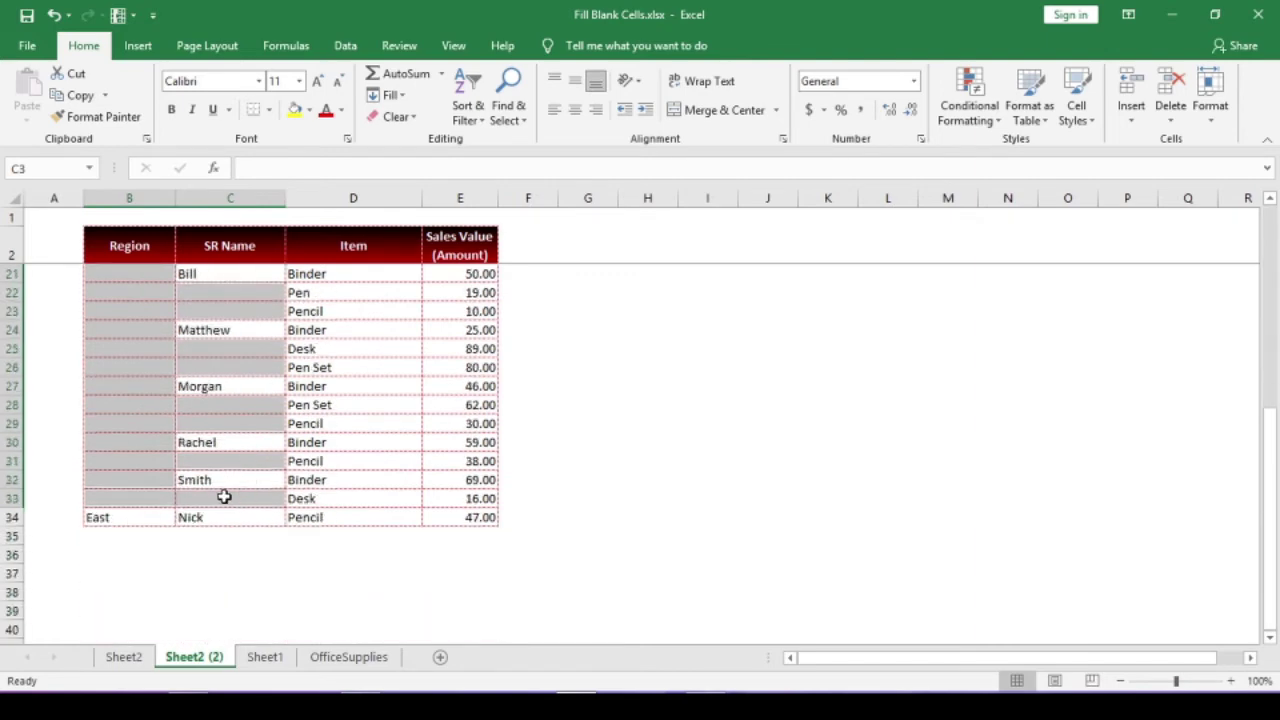
left_click(224, 497, "ctrl")
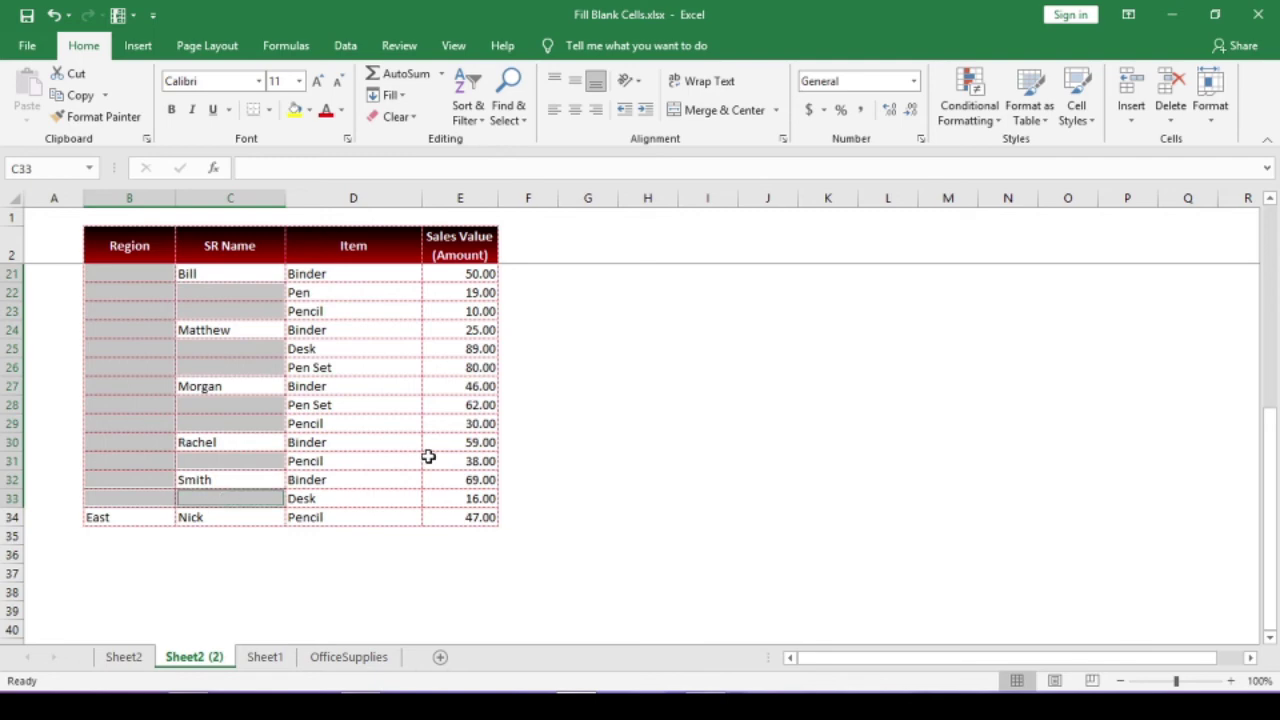
scroll(316, 416, "up", 6)
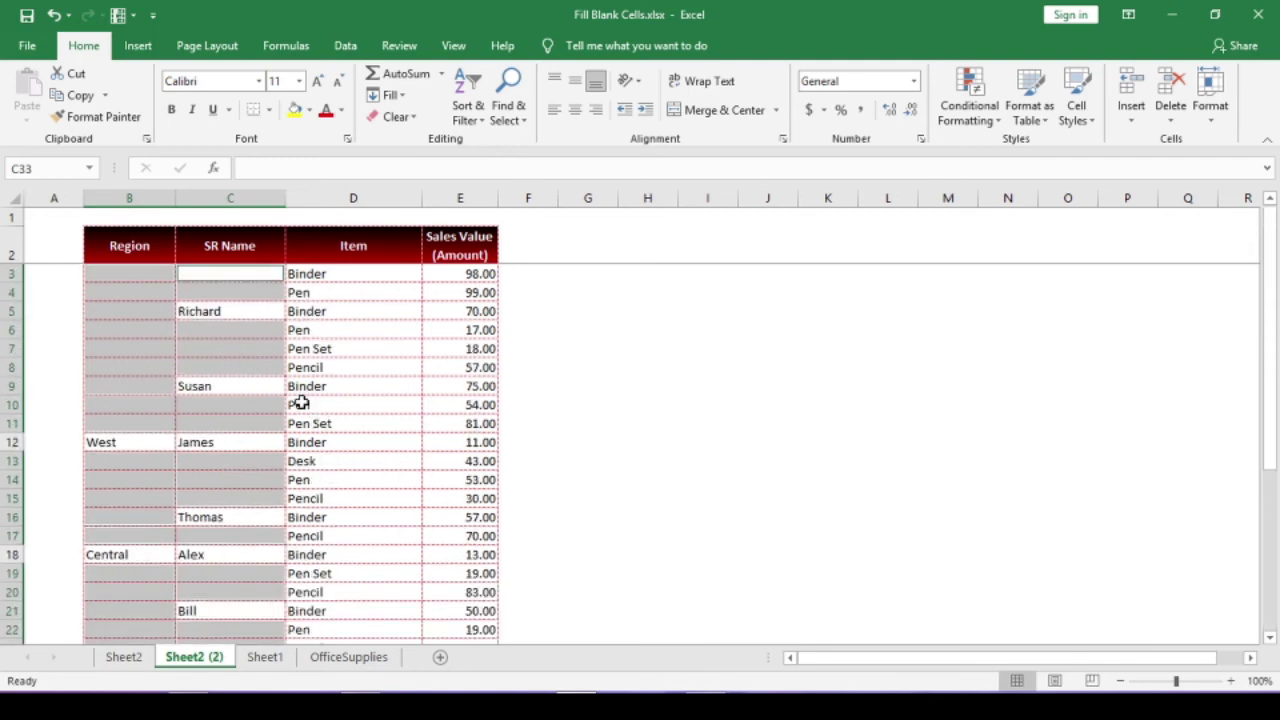
scroll(300, 402, "down", 6)
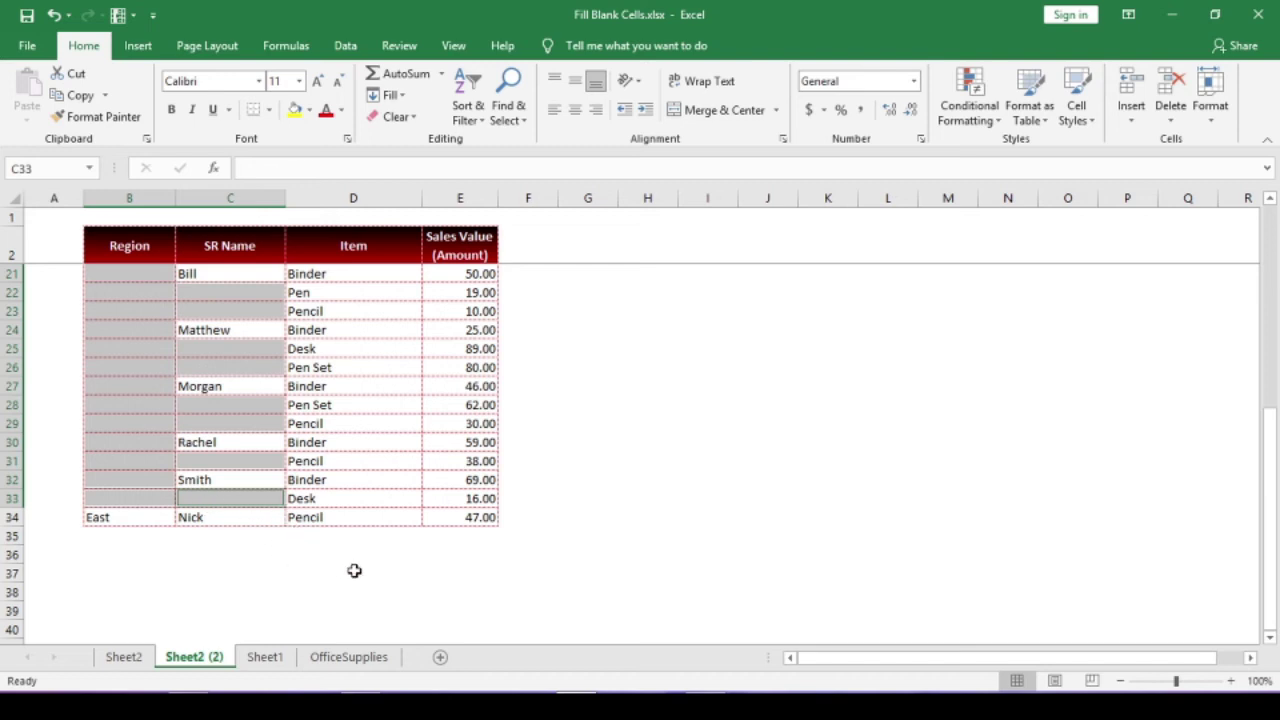
type("=")
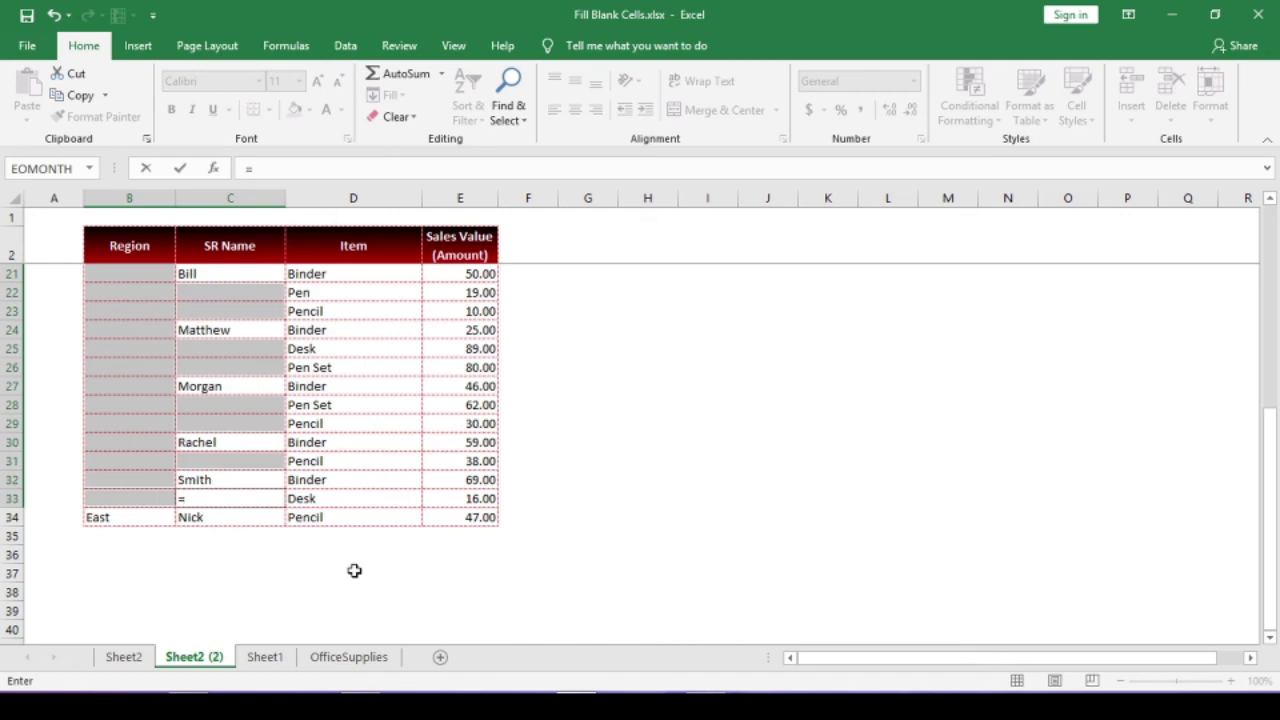
key("Down")
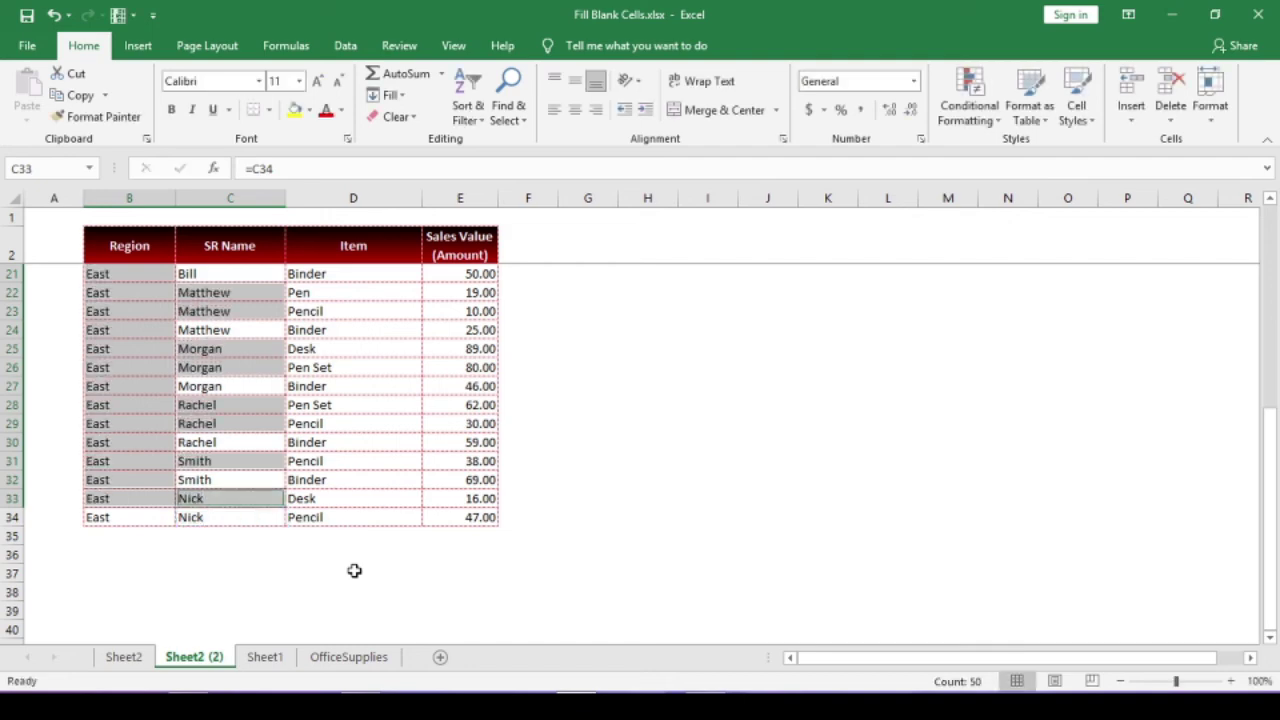
- Inspect the filled SR Name column, comparing C34 with the cells above and checking the formula in C3
left_click_drag(232, 516, 233, 502)
scroll(316, 436, "up", 6)
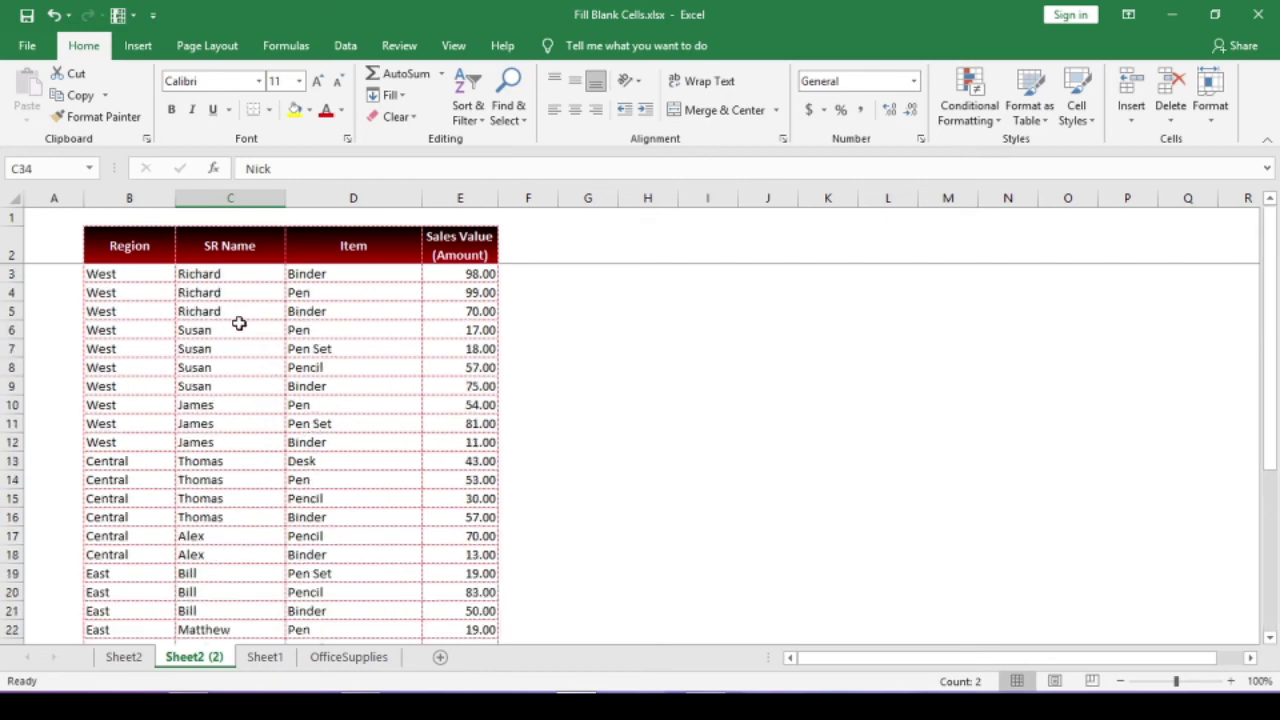
left_click_drag(218, 312, 230, 273)
left_click(206, 329)
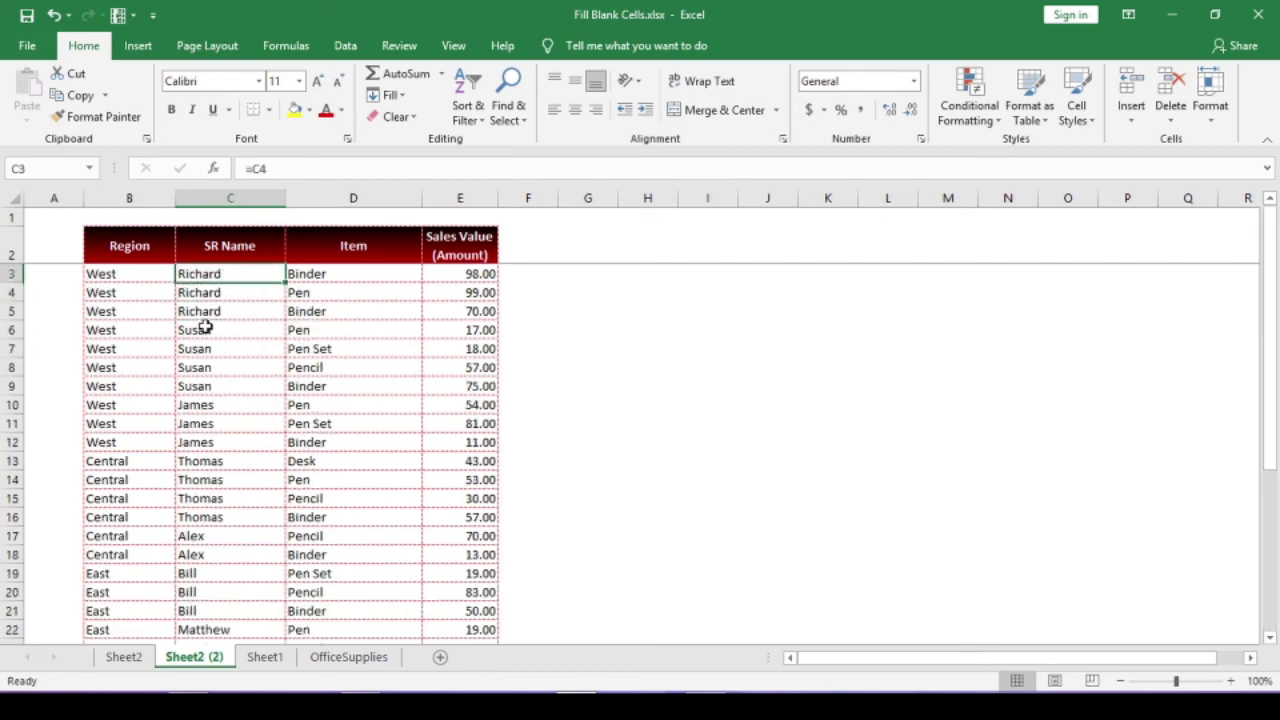
- Copy columns B through E and paste them over themselves as values only
left_click(141, 207)
key("ctrl+shift+End")
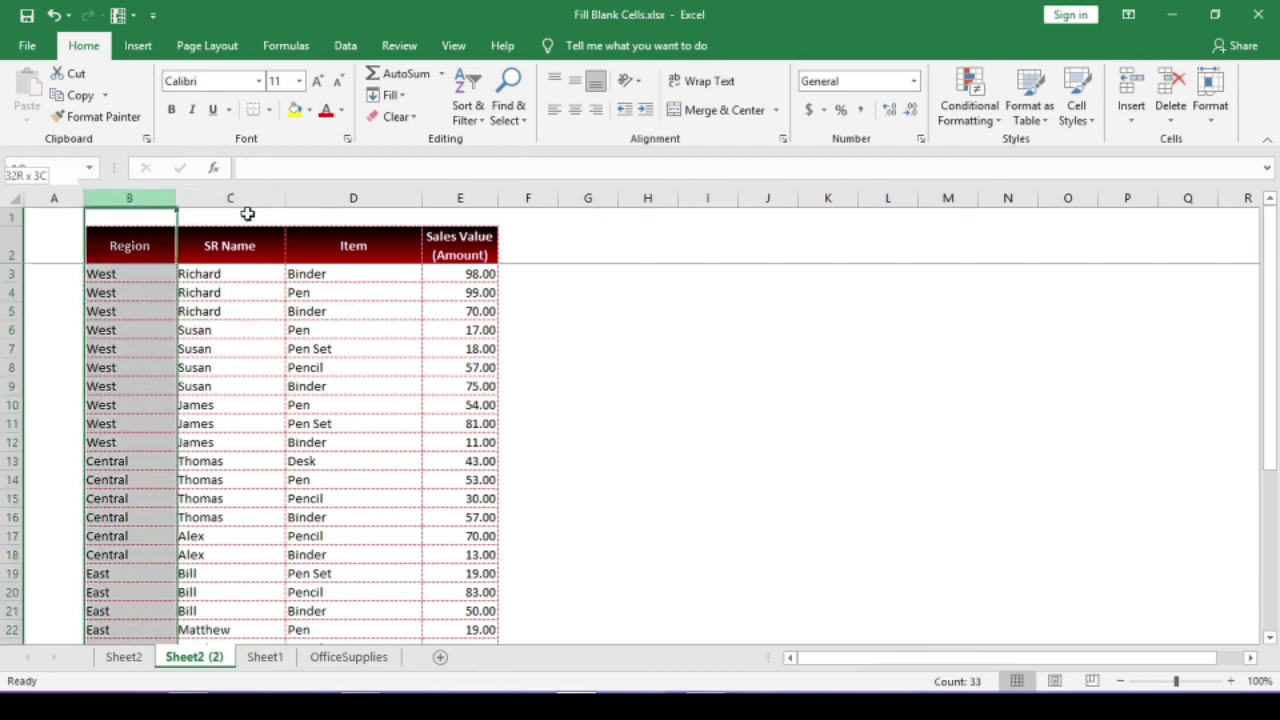
key("ctrl+c")
key("alt+e")
key("s")
key("v")
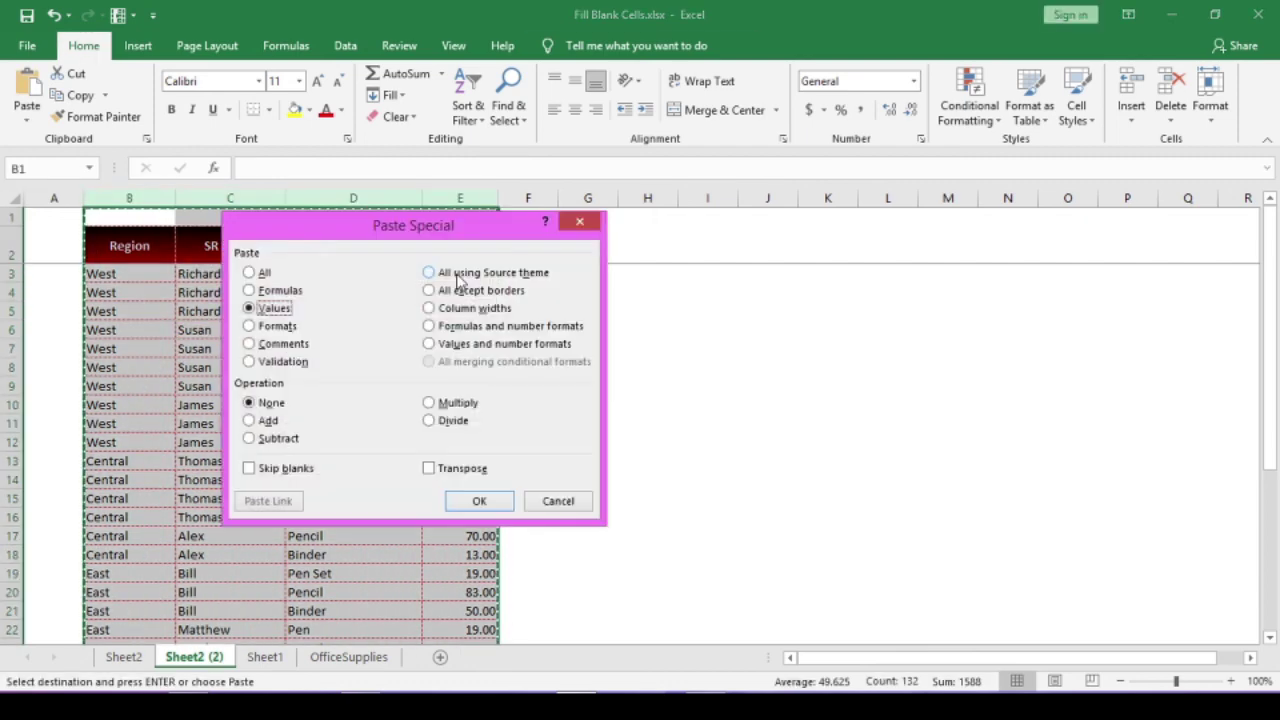
key("Return")
- Check the contents of the SR Name cells from C3 downward for remaining formulas and clear the copy outline
key("Down")
key("Down")
key("Right")
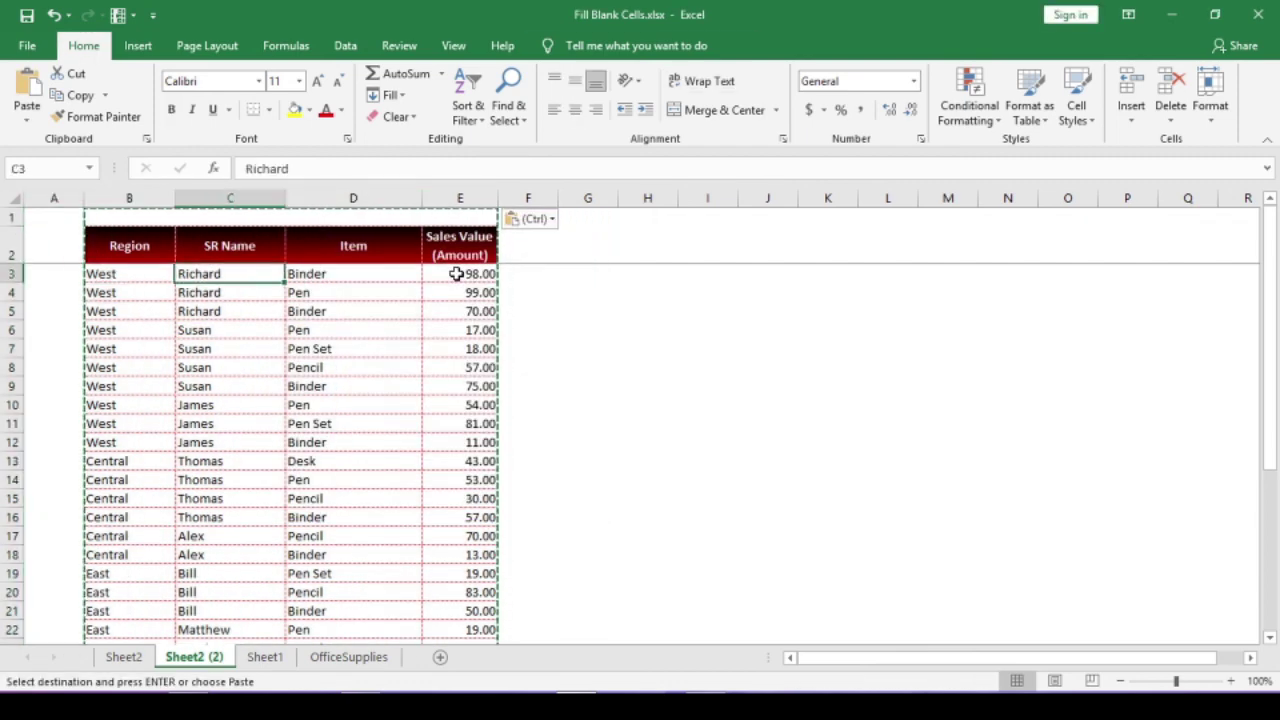
key("Down")
key("Down")
key("Down")
key("Down")
key("Escape")
key("Up")
key("Up")
key("Up")
key("Up")
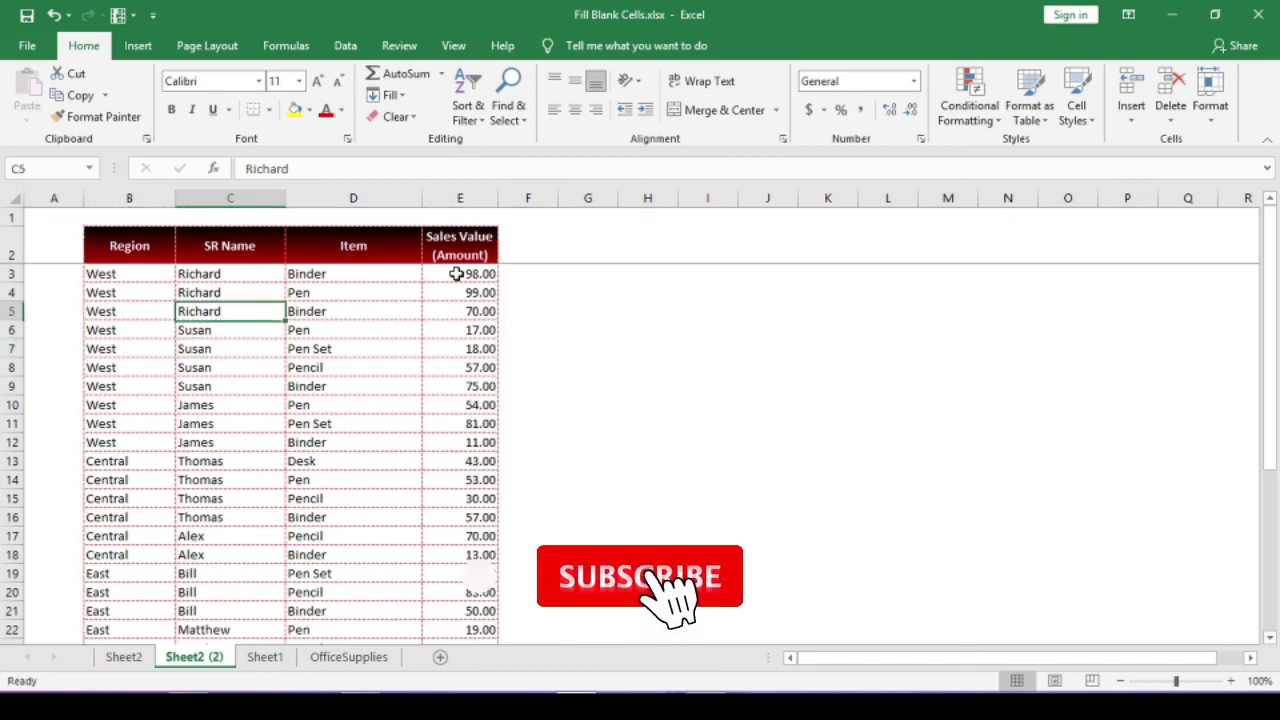
key("Up")
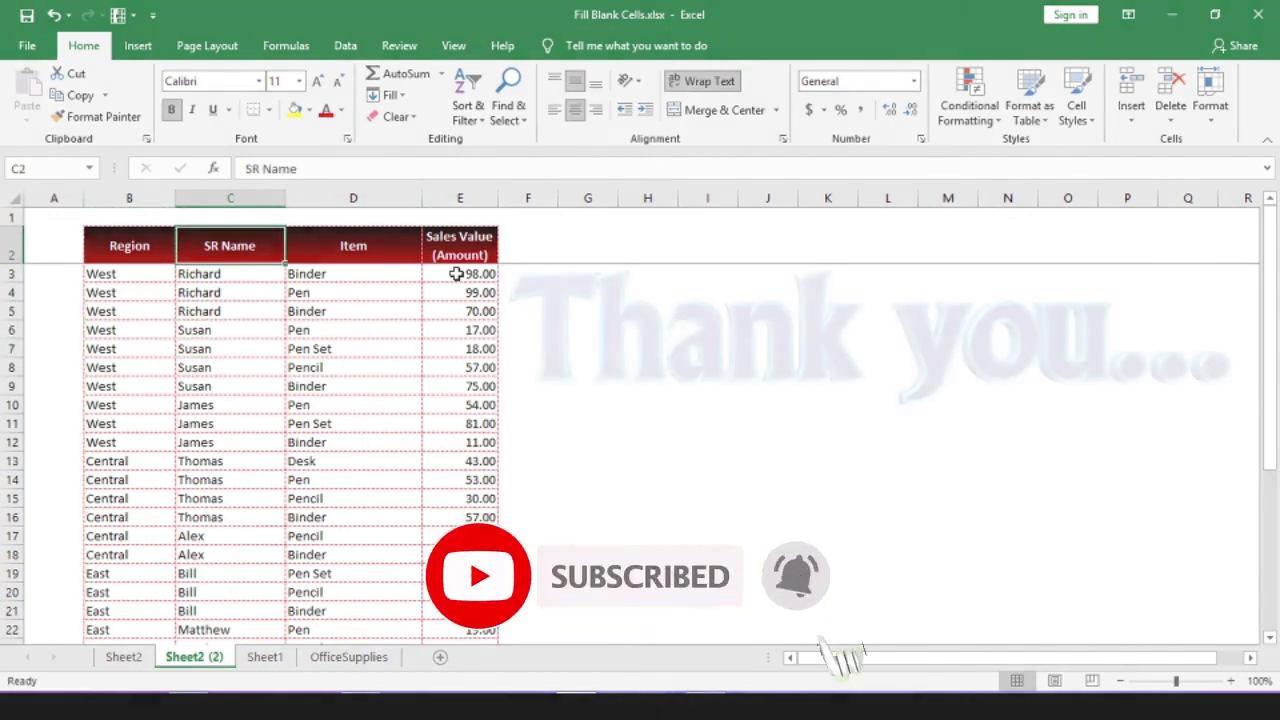